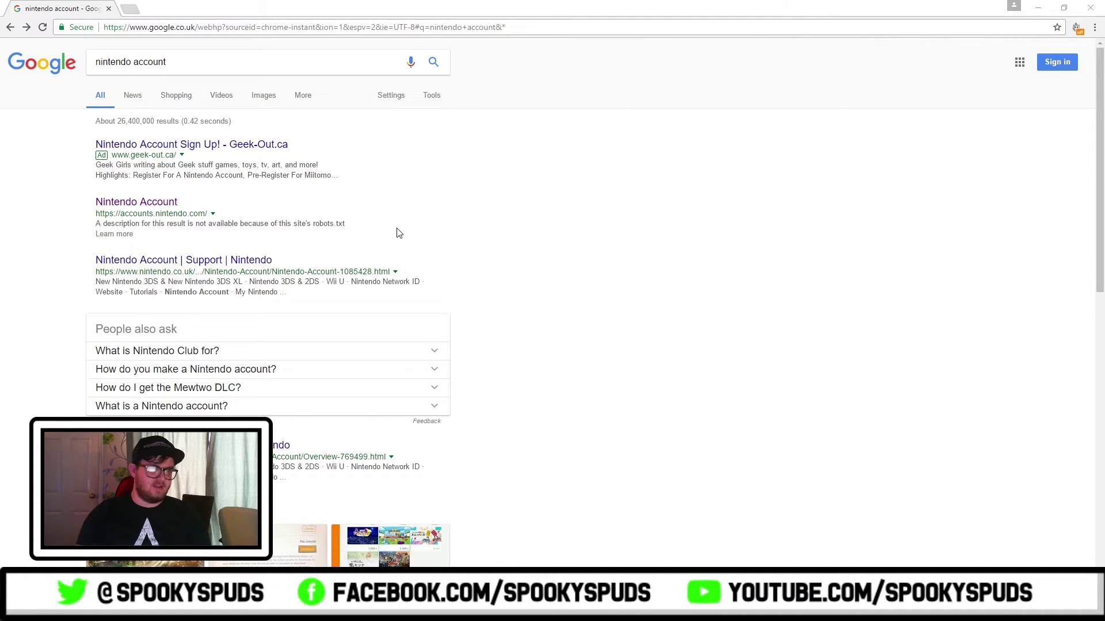
Open the official Nintendo Account site from the Google results for 'nintendo account'.
left_click(159, 208)
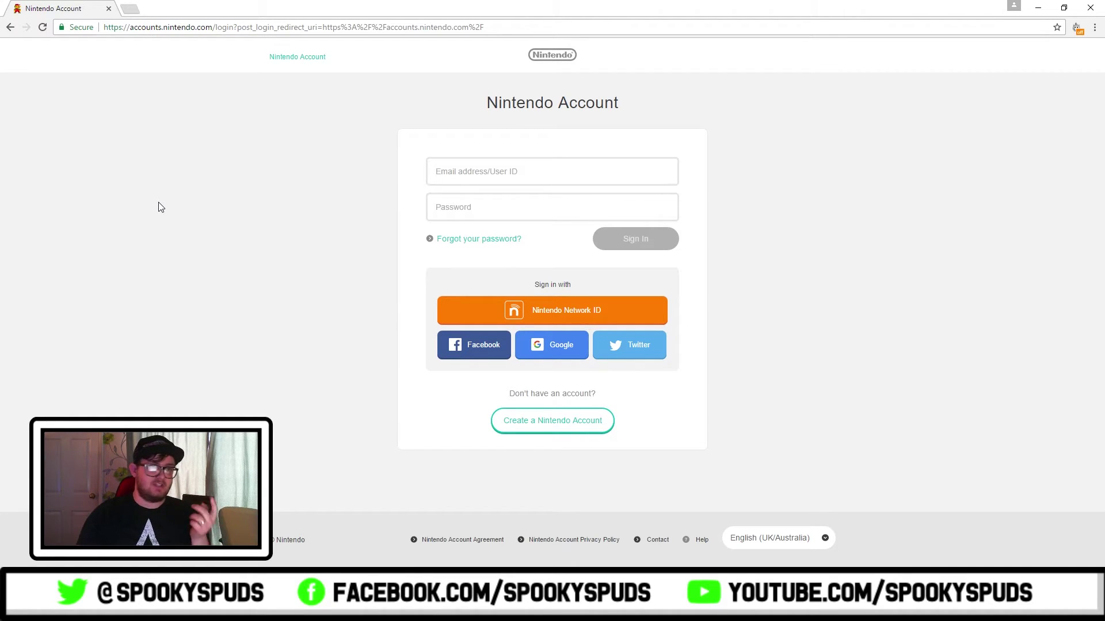
Start creating a Nintendo Account and choose an adult account for yourself.
left_click(552, 426)
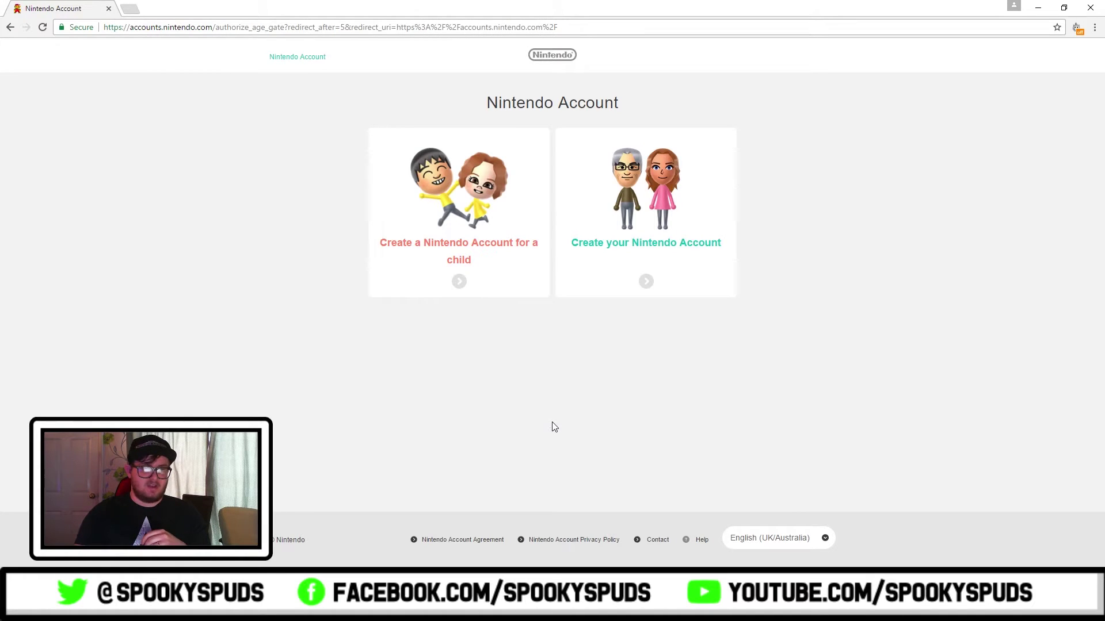
left_click(681, 249)
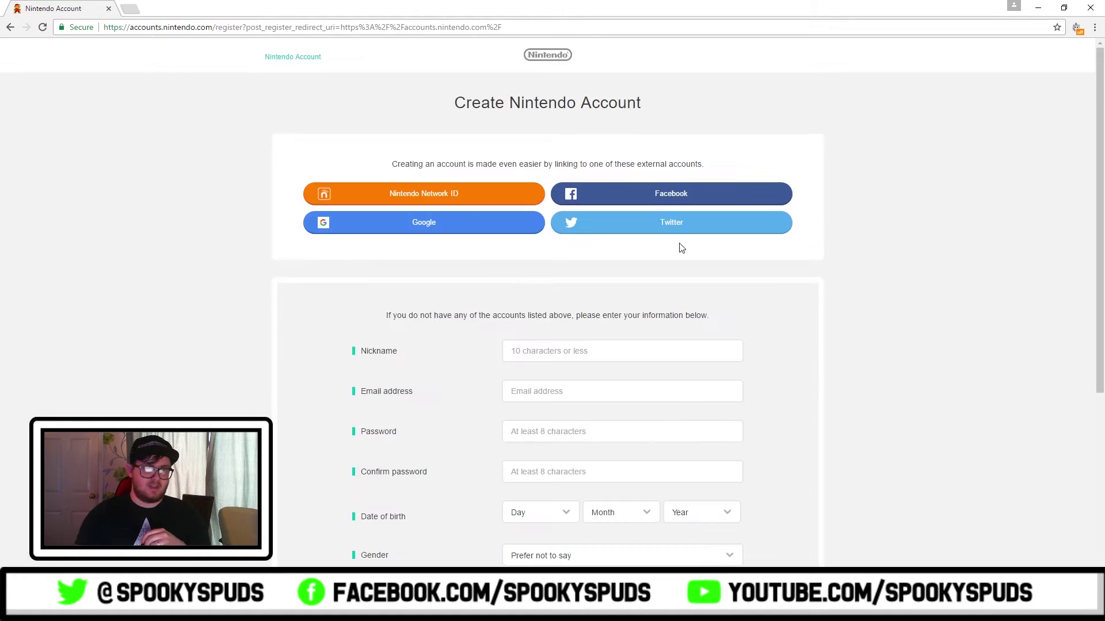
Enter a nickname, the account e-mail and a password, correcting the retyped password confirmation.
type("jap")
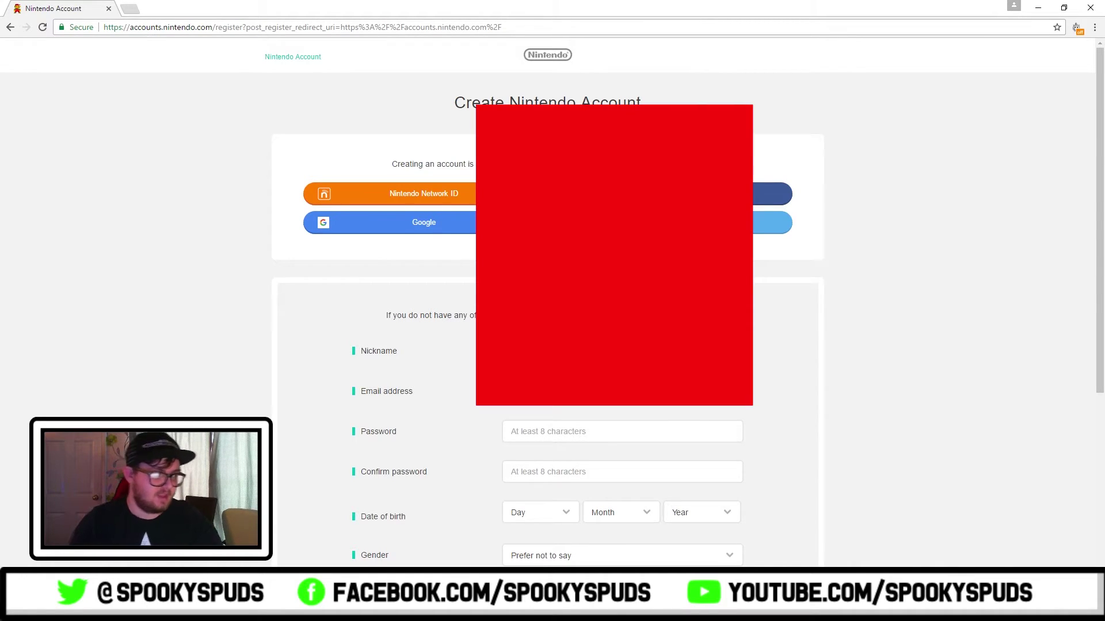
key("Tab")
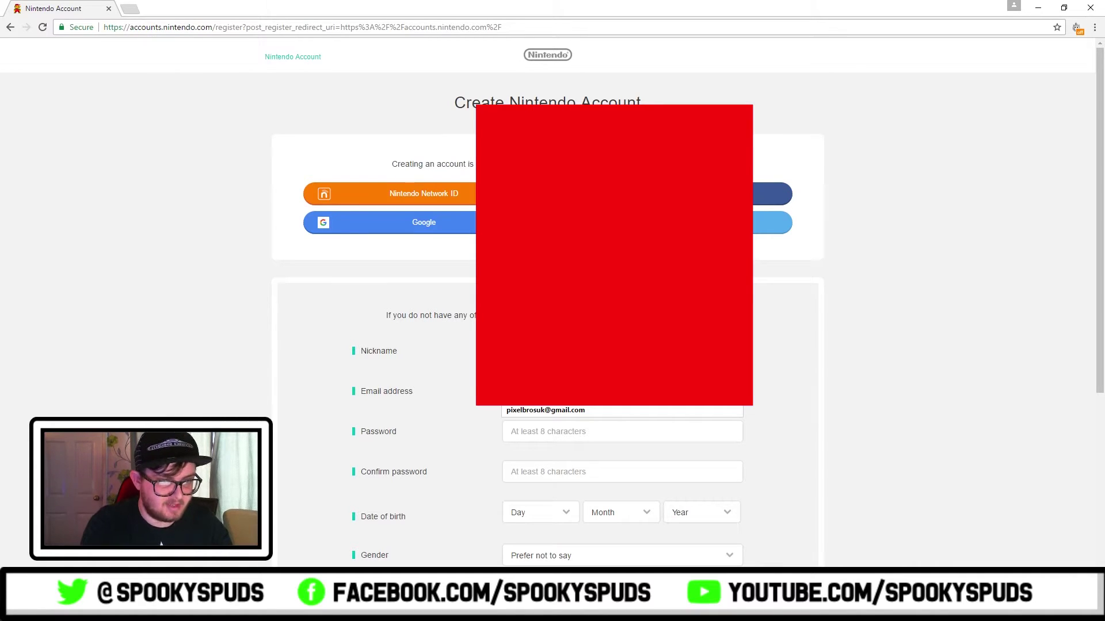
left_click(576, 433)
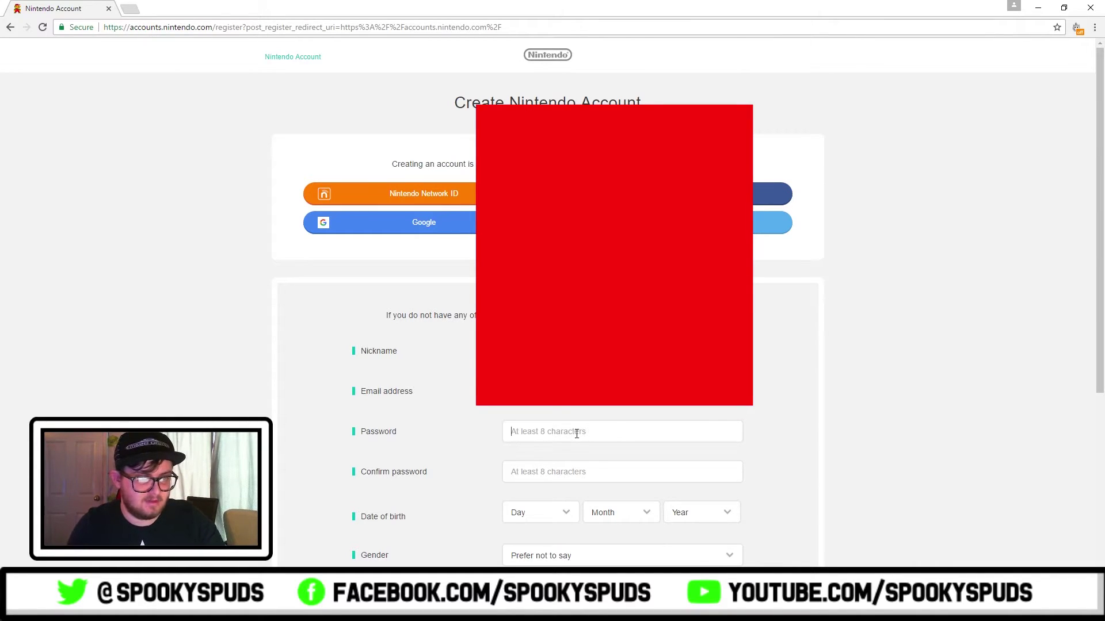
type("p")
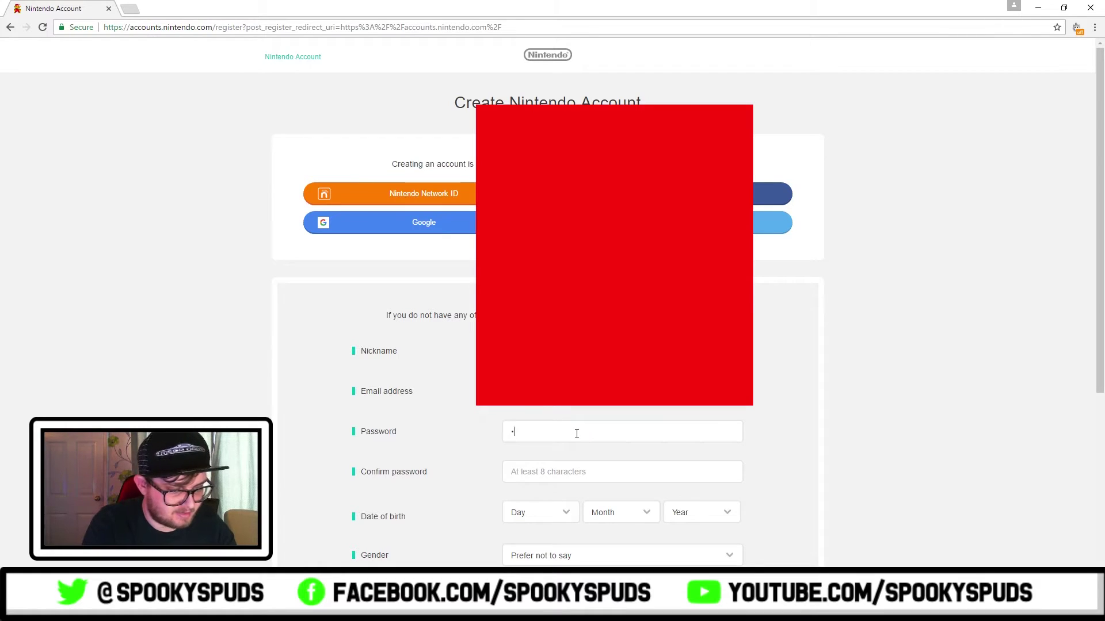
type("•••••")
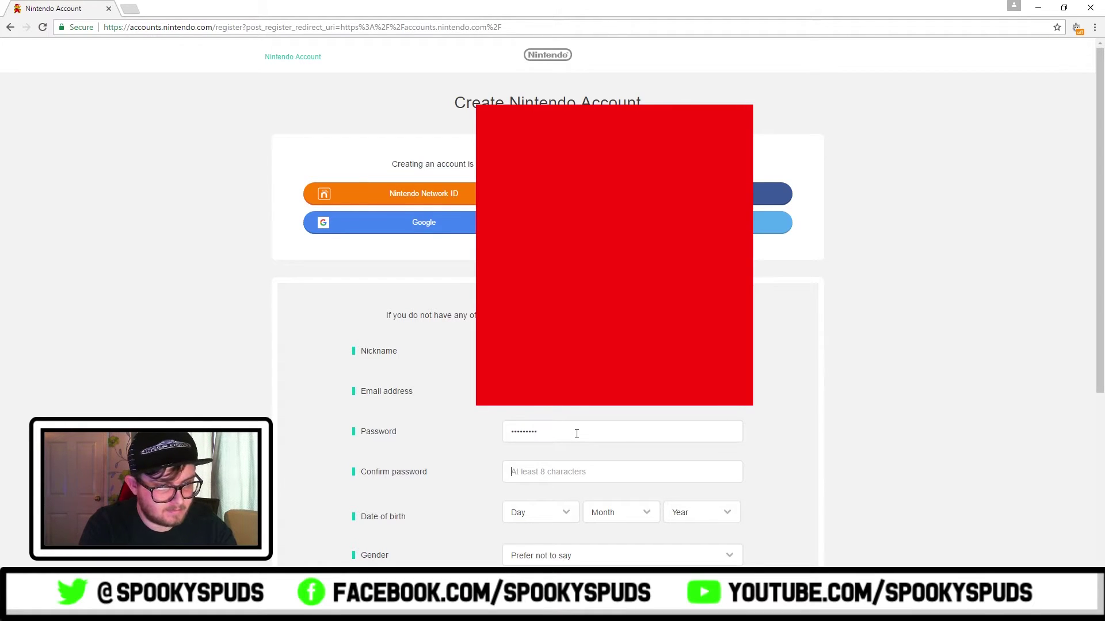
type("•••")
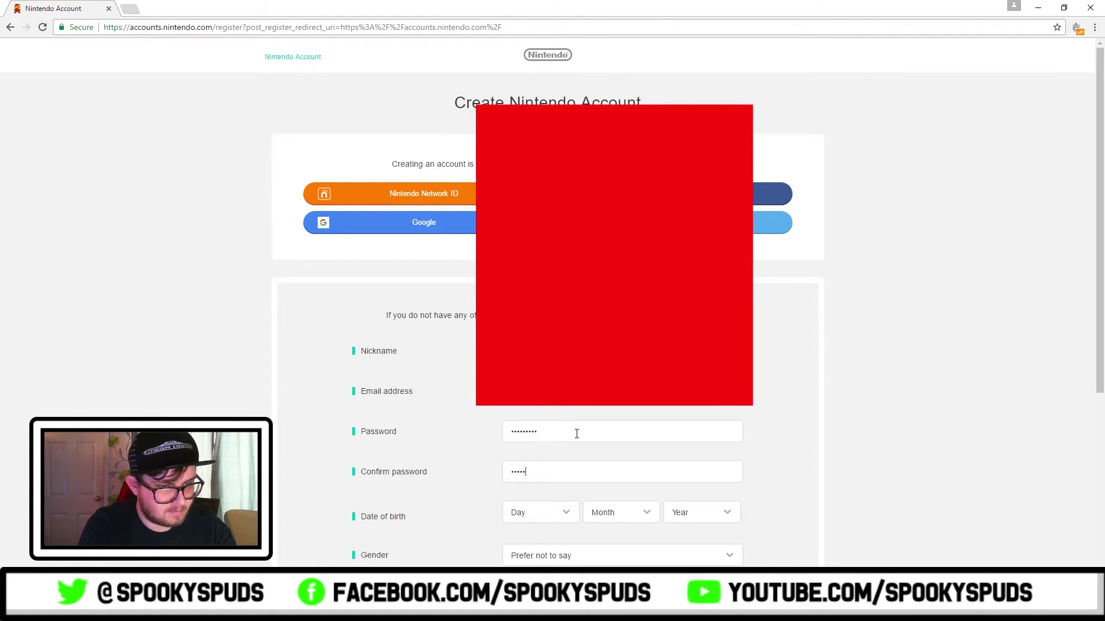
key("BackSpace")
key("BackSpace")
key("BackSpace")
key("BackSpace")
key("BackSpace")
type("••••")
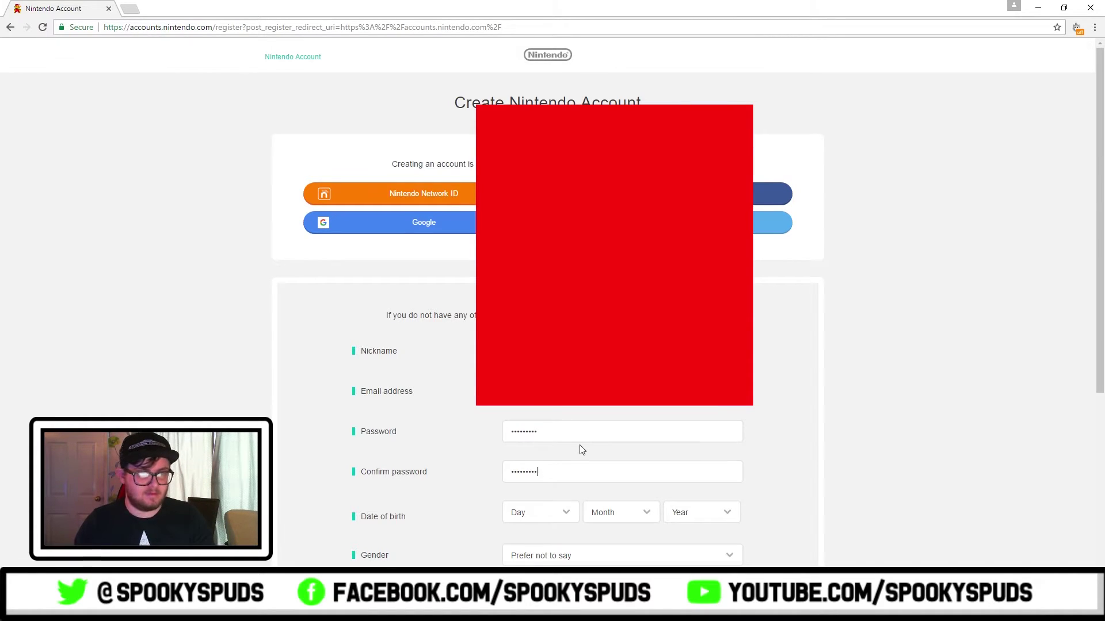
scroll(621, 452, "down", 3)
Choose the day, month and year of birth and set the gender.
left_click(538, 325)
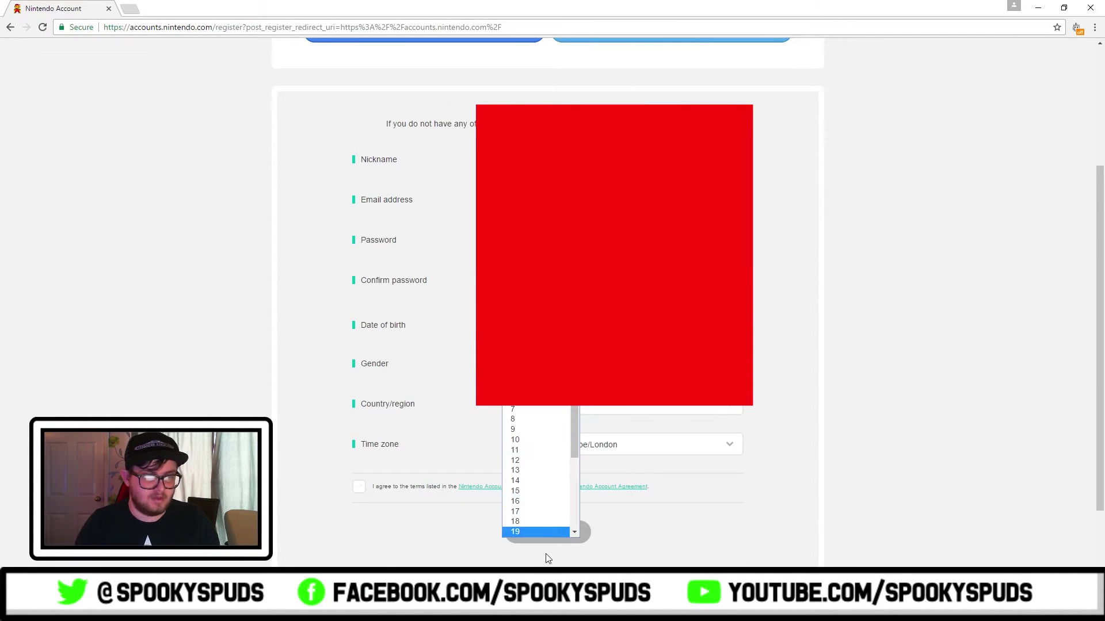
left_click(538, 357)
left_click(622, 325)
left_click(619, 411)
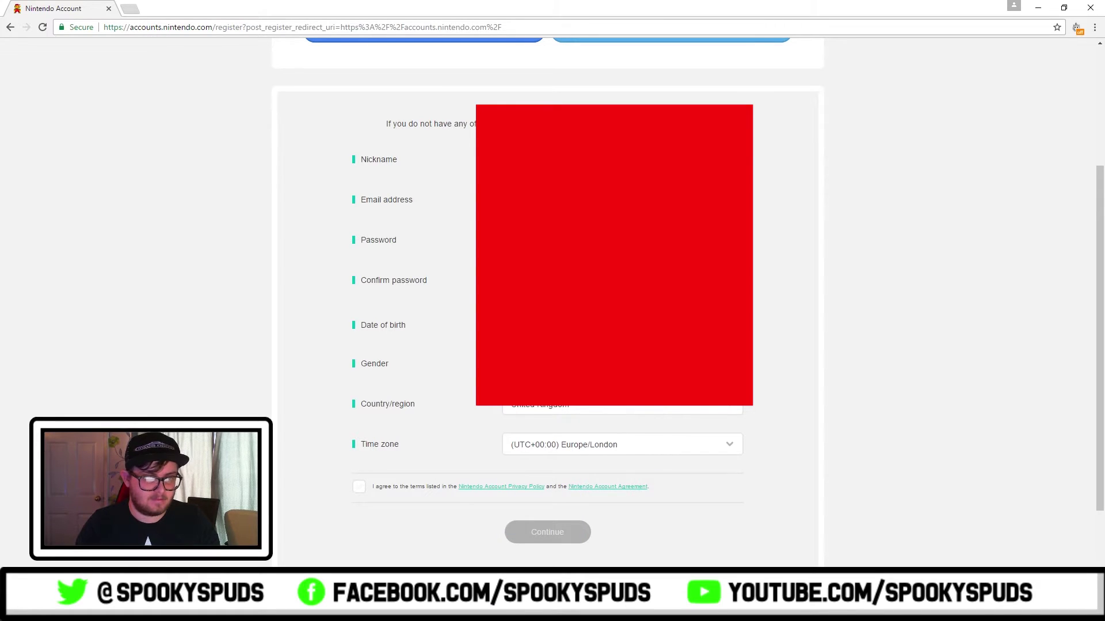
left_click(702, 325)
scroll(705, 472, "down", 7)
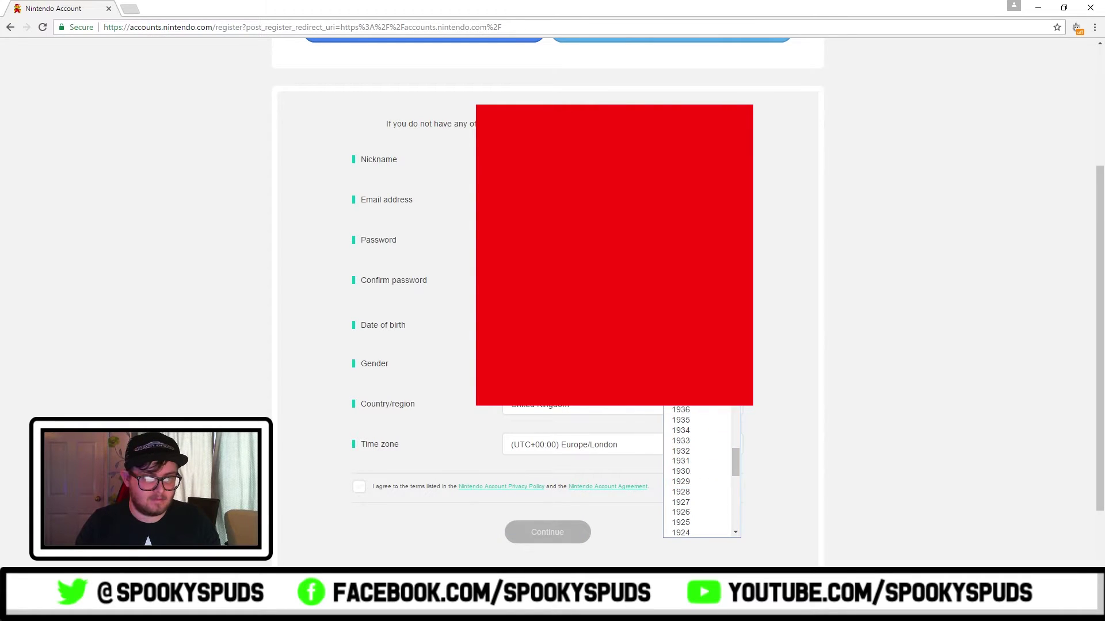
left_click(685, 477)
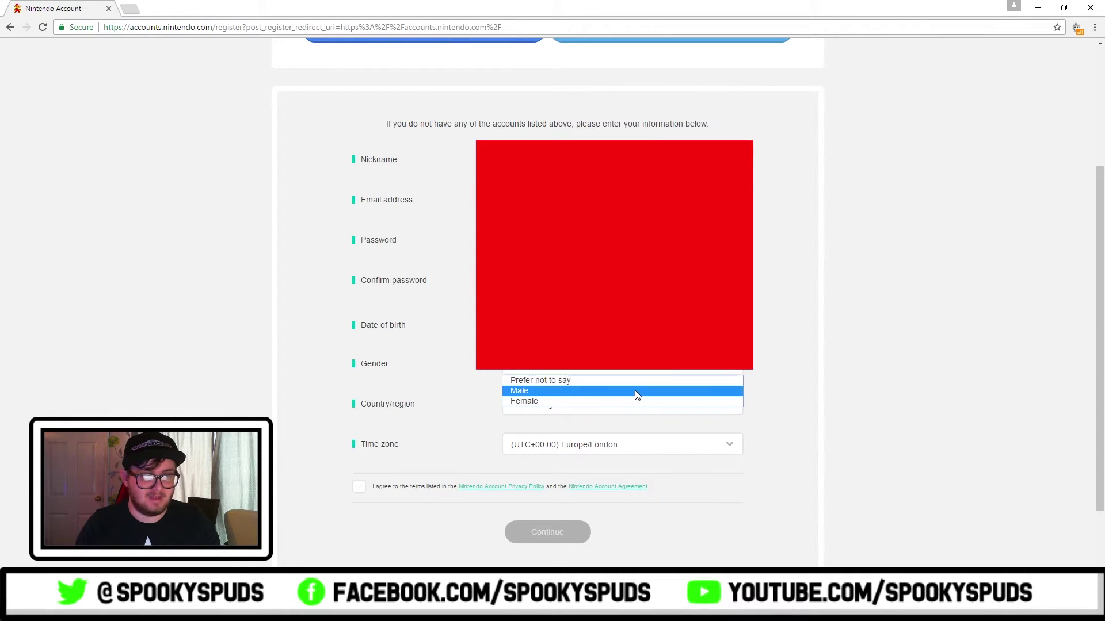
left_click(636, 394)
Set the country/region to Japan (Asia/Tokyo), accept the terms and submit the form.
left_click(655, 412)
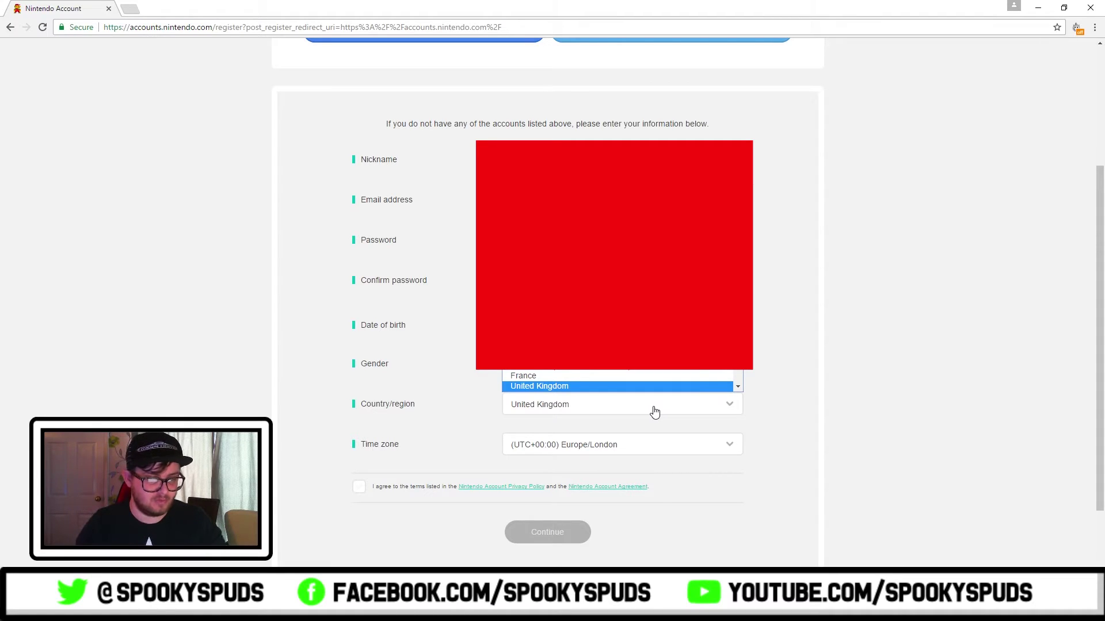
key("j")
left_click(738, 390)
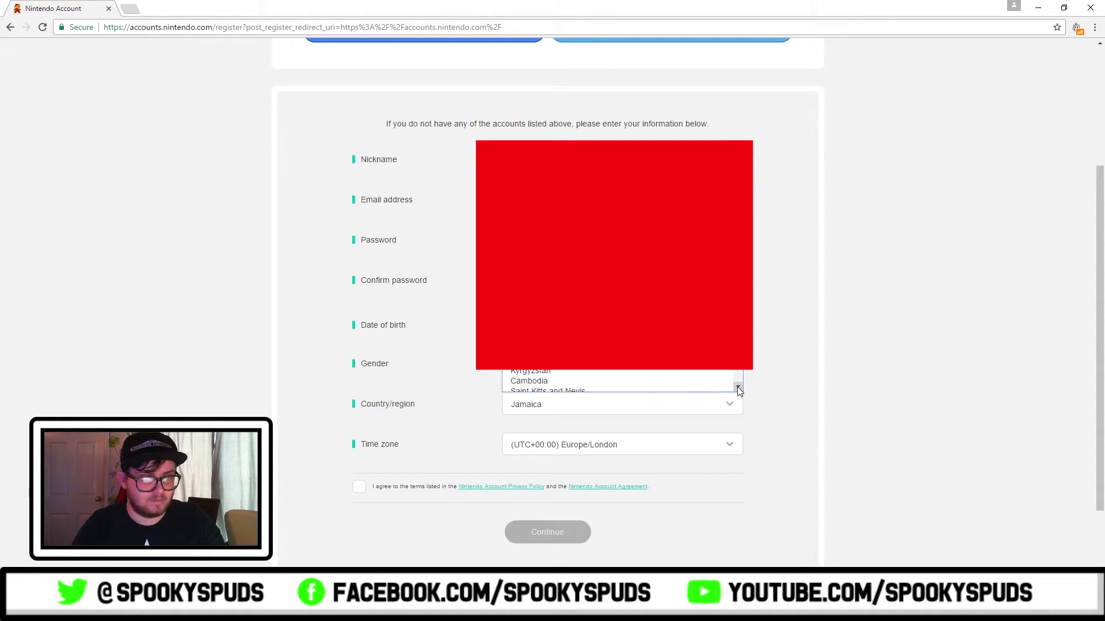
left_click(635, 374)
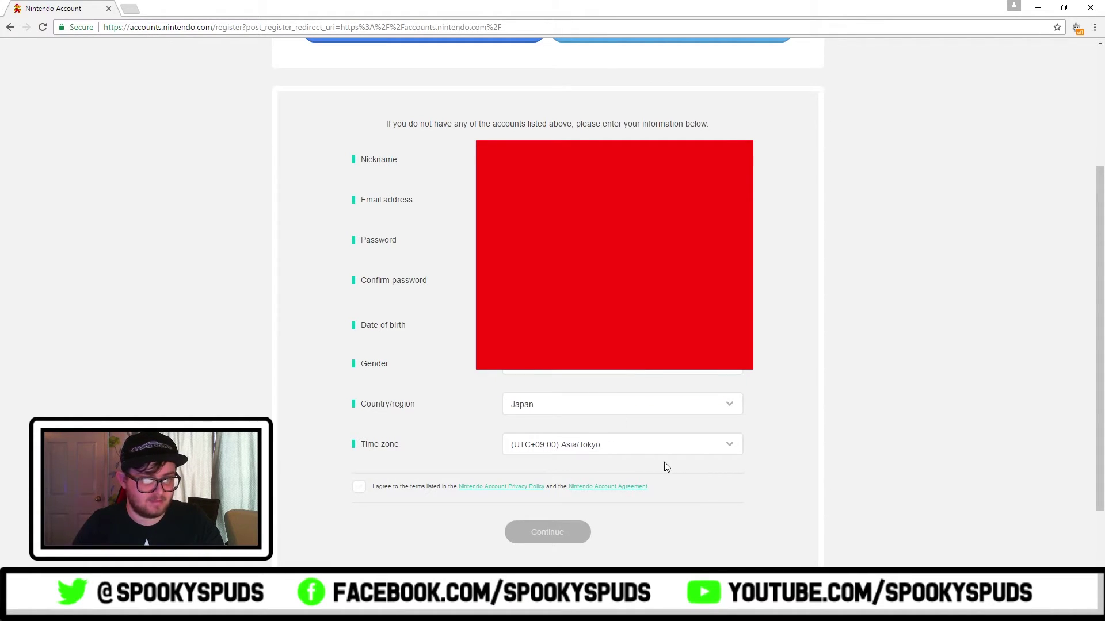
left_click(358, 487)
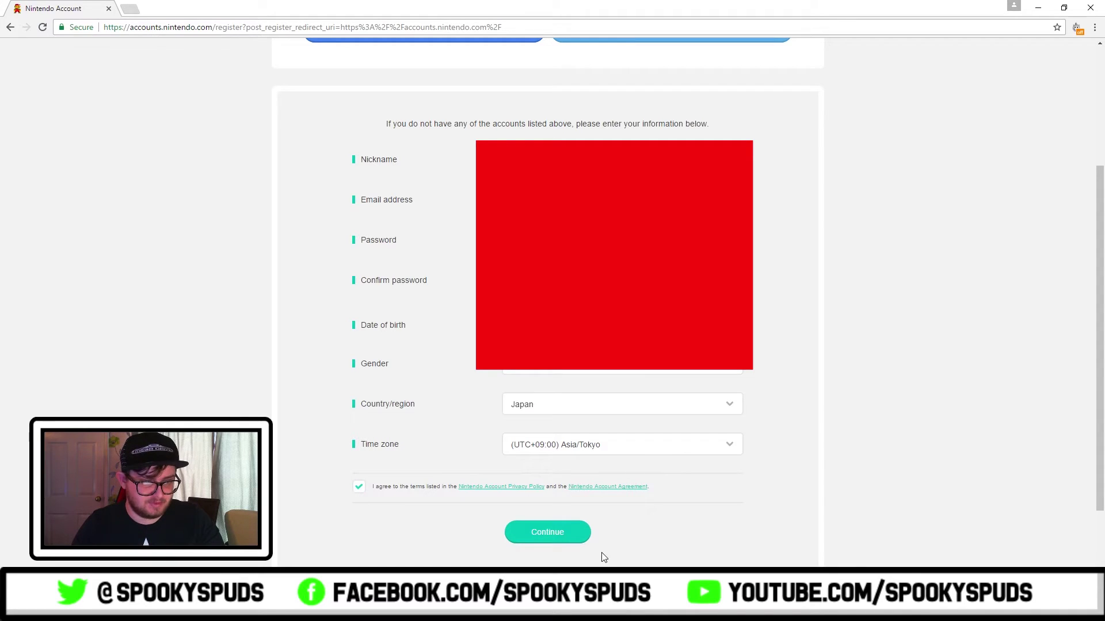
left_click(557, 535)
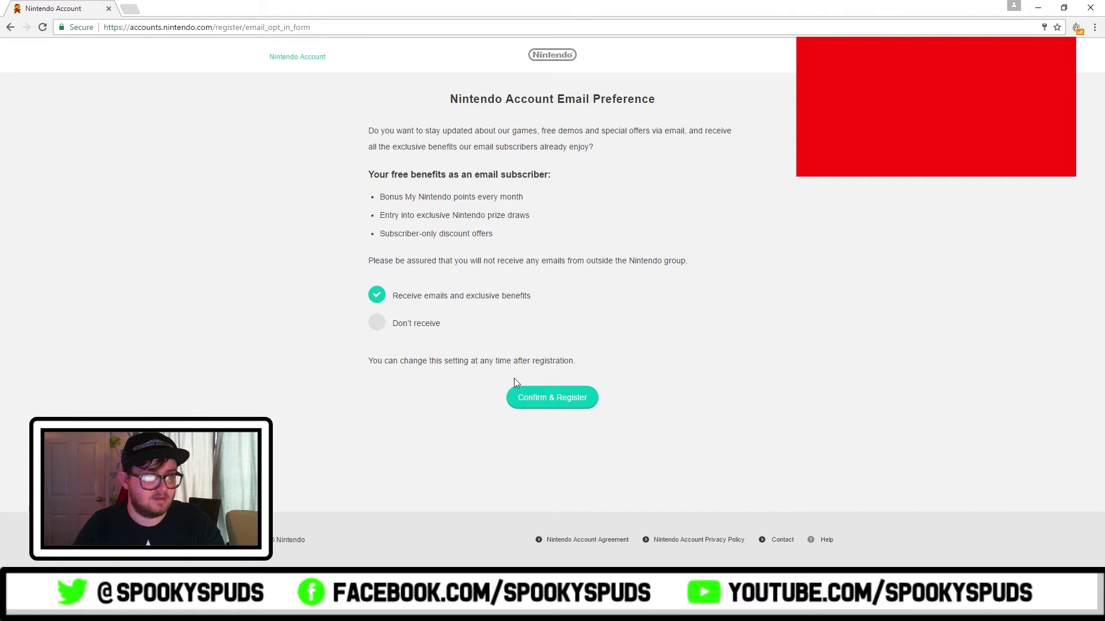
Choose Don't receive for promotional e-mails and confirm the registration.
left_click(378, 324)
left_click(563, 402)
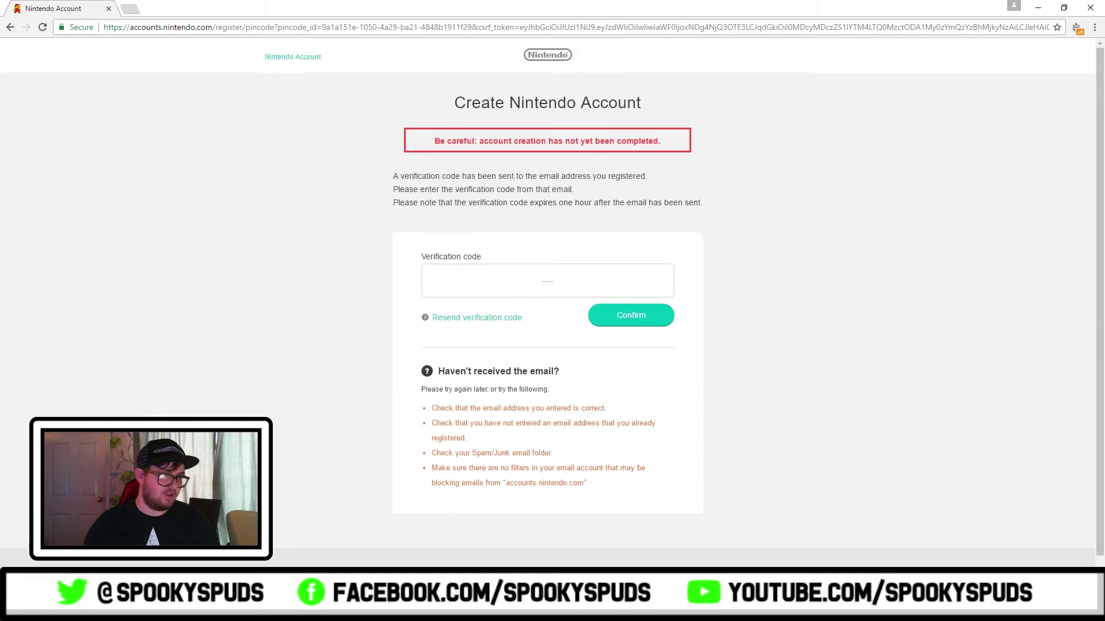
Confirm the e-mailed verification code, then scroll over the new account's user information.
left_click(642, 317)
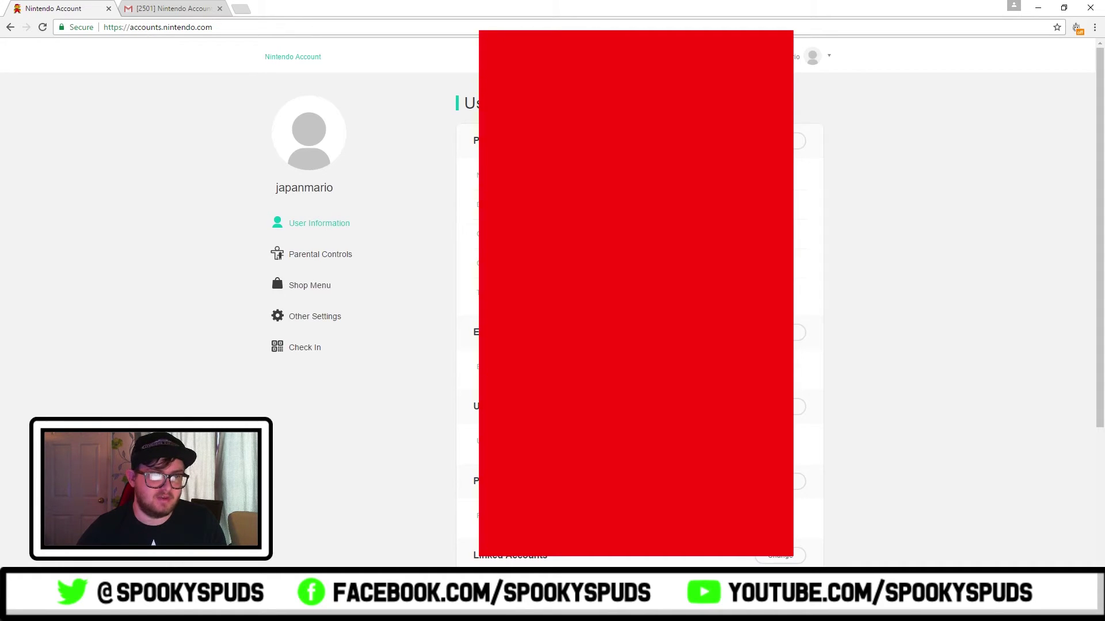
scroll(368, 299, "down", 3)
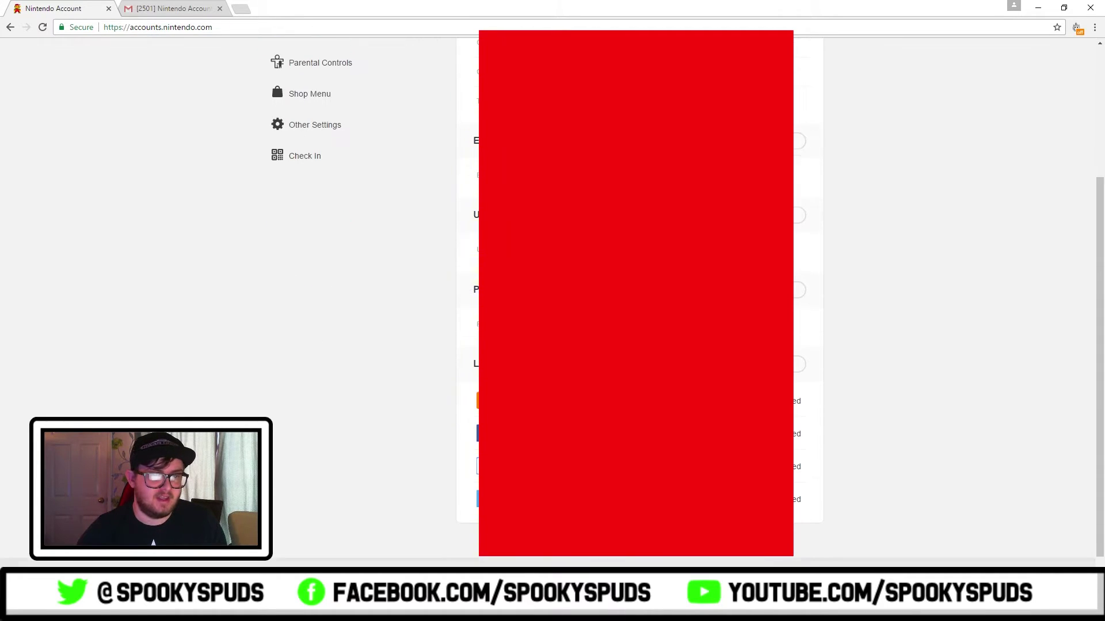
scroll(368, 299, "up", 3)
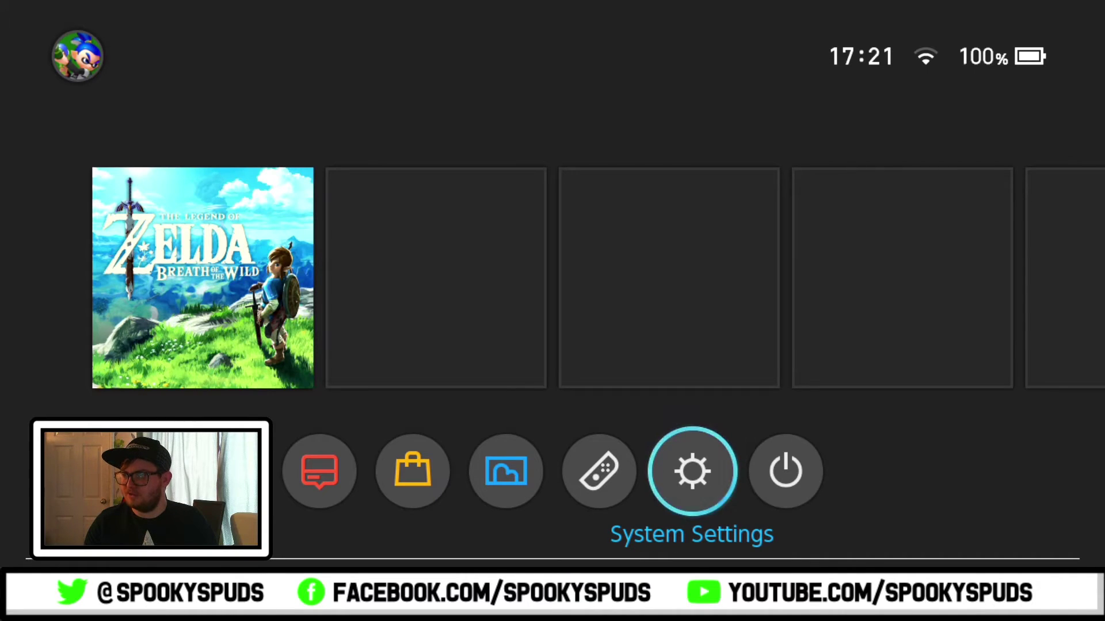
Open System Settings from the Home menu and go to the Users section.
key("Left")
key("Left")
key("Left")
key("Right")
key("Right")
key("Right")
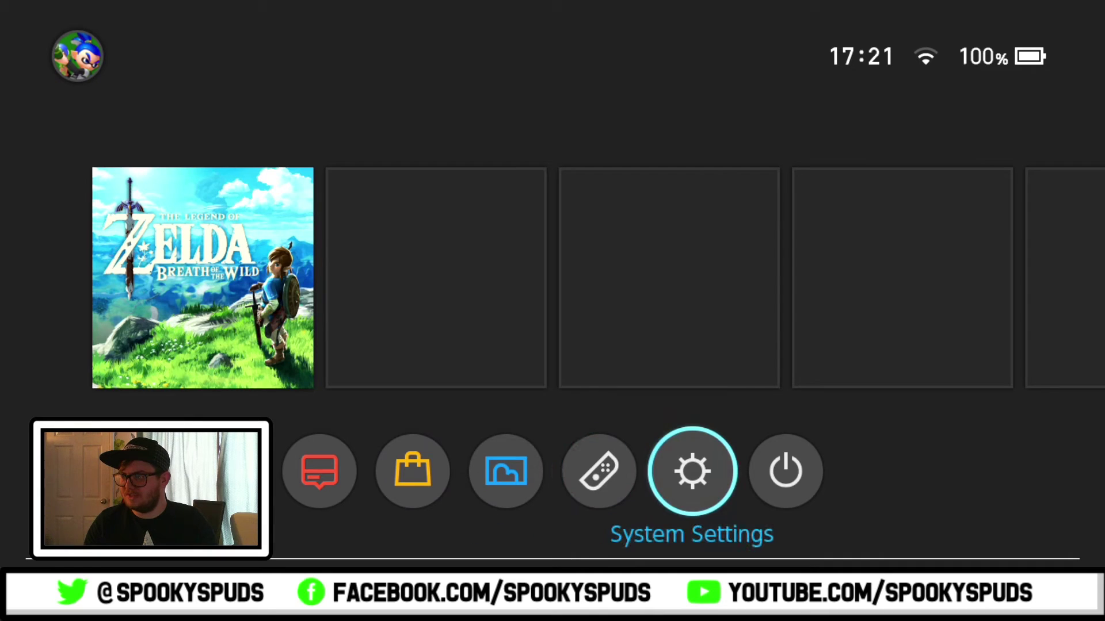
key("Return")
key("Down")
key("Down")
key("Down")
key("Down")
key("Down")
key("Down")
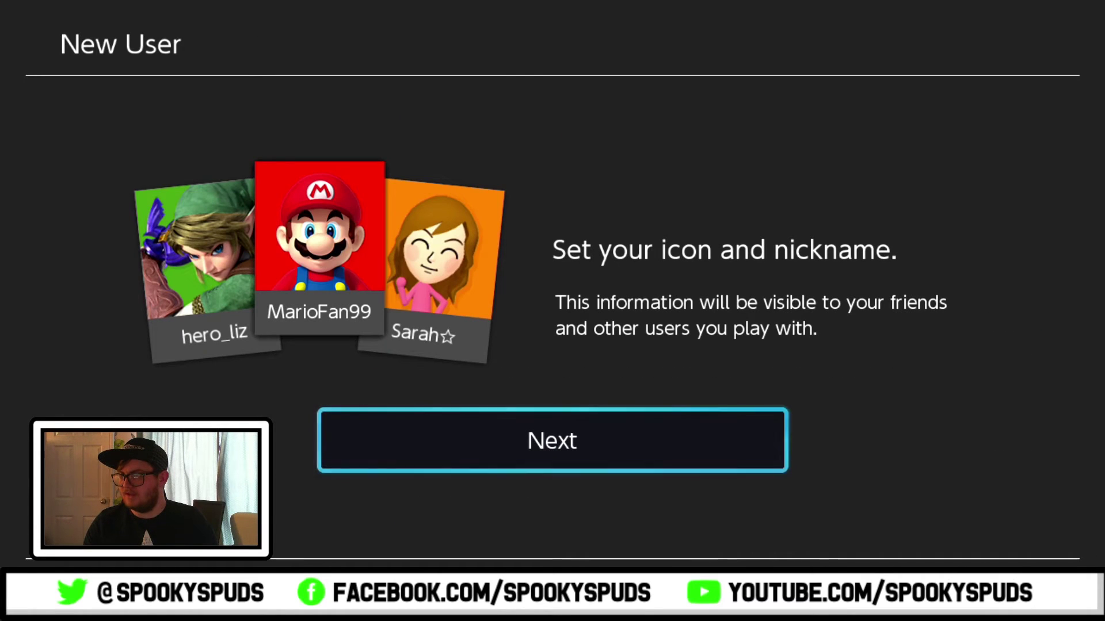
Add a new user and pick the Bowser icon for it.
key("Return")
key("Down")
key("Right")
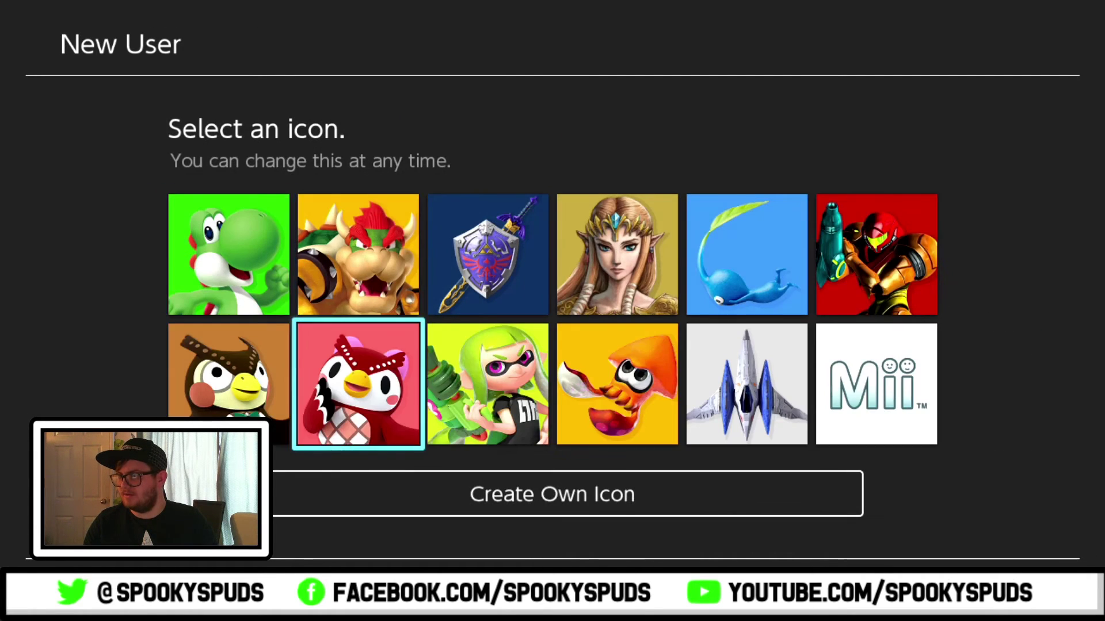
key("Right")
key("Right")
key("Right")
key("Right")
key("Down")
key("Up")
key("Up")
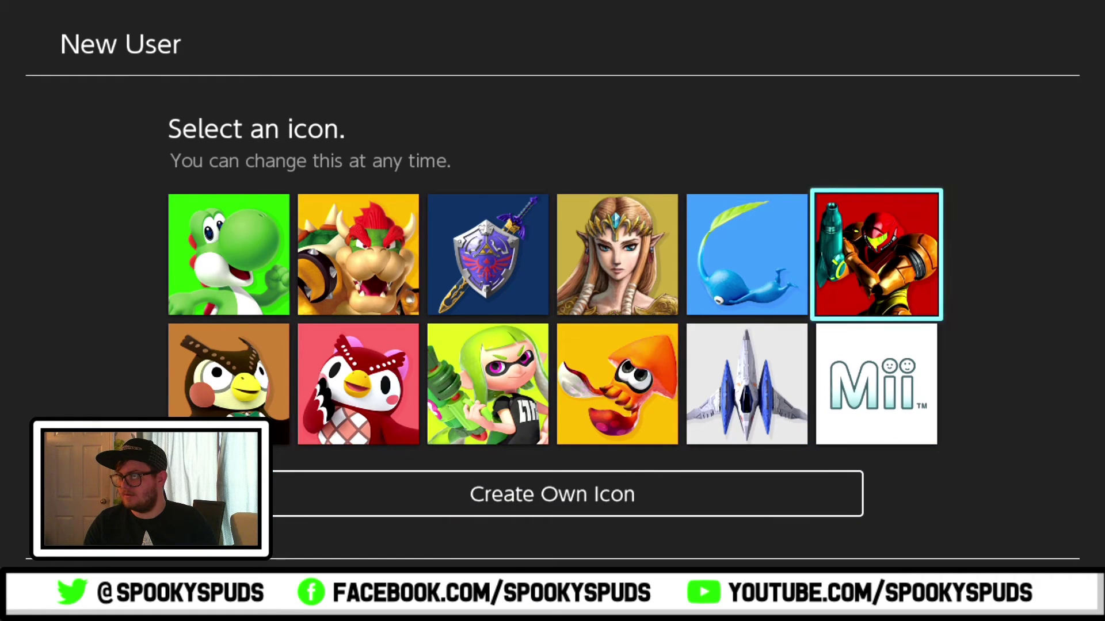
key("Left")
key("Left")
key("Left")
key("Left")
key("Down")
key("Up")
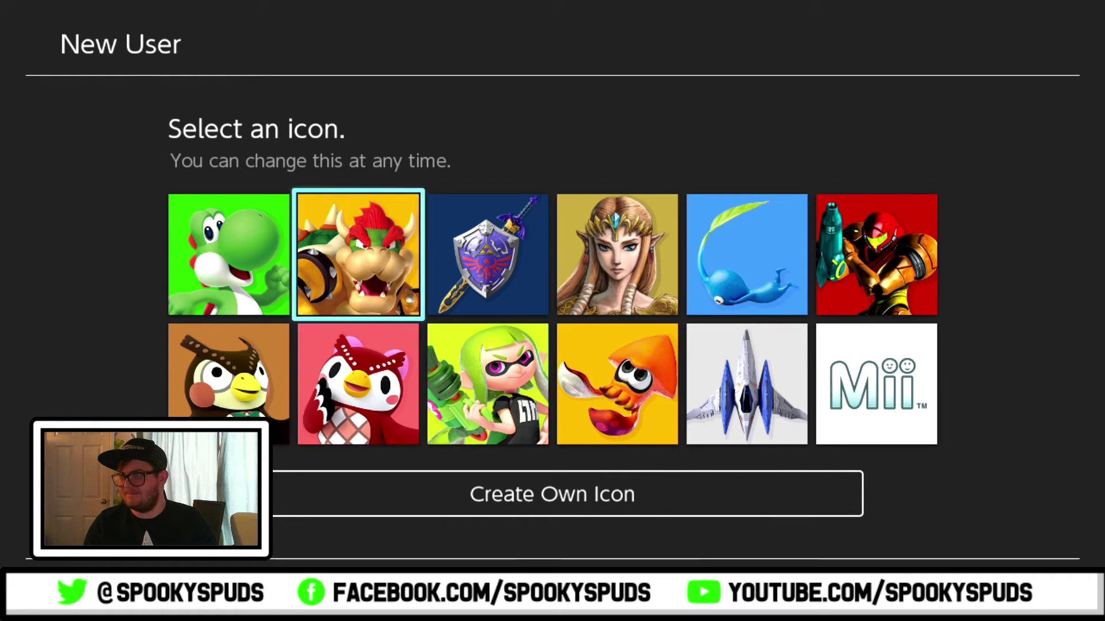
key("Return")
Spell the nickname 'japan' on the on-screen keyboard, deleting a stray slash along the way.
key("Right")
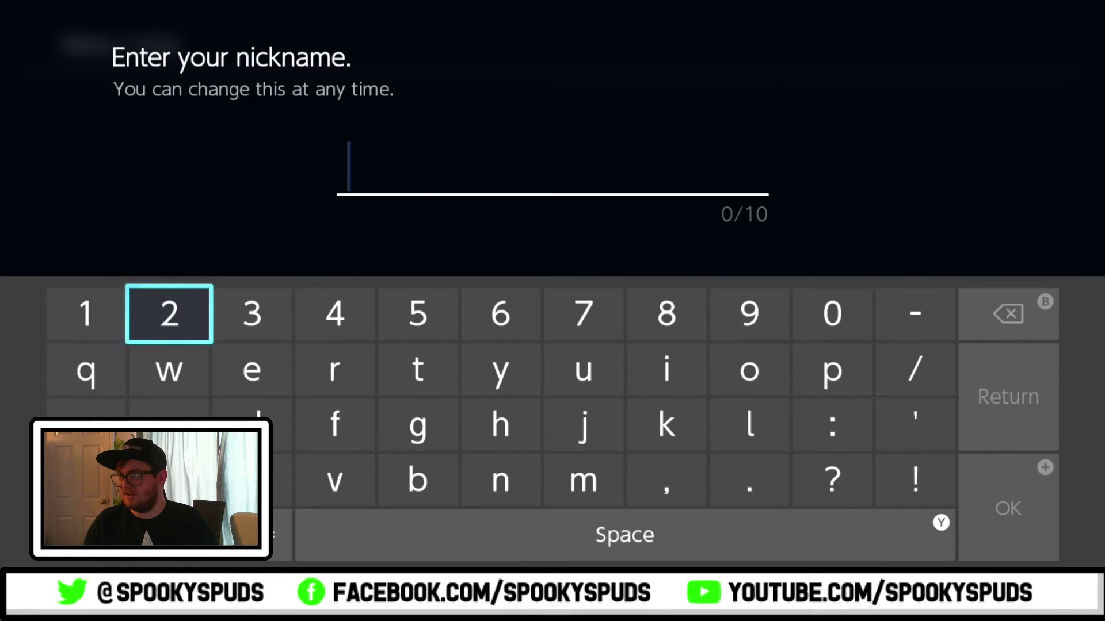
key("Right")
key("Right")
key("Right")
key("Down")
key("Down")
key("Right")
key("Right")
key("Return")
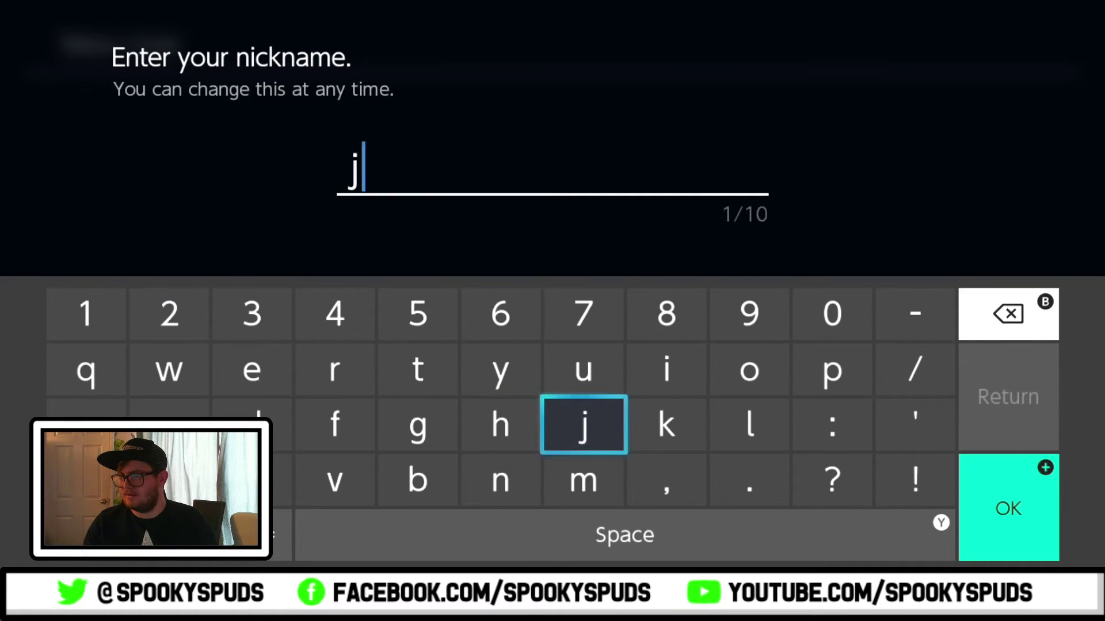
key("Left")
key("Left")
key("Left")
key("Left")
key("Left")
key("Left")
key("Return")
key("Right")
key("Right")
key("Right")
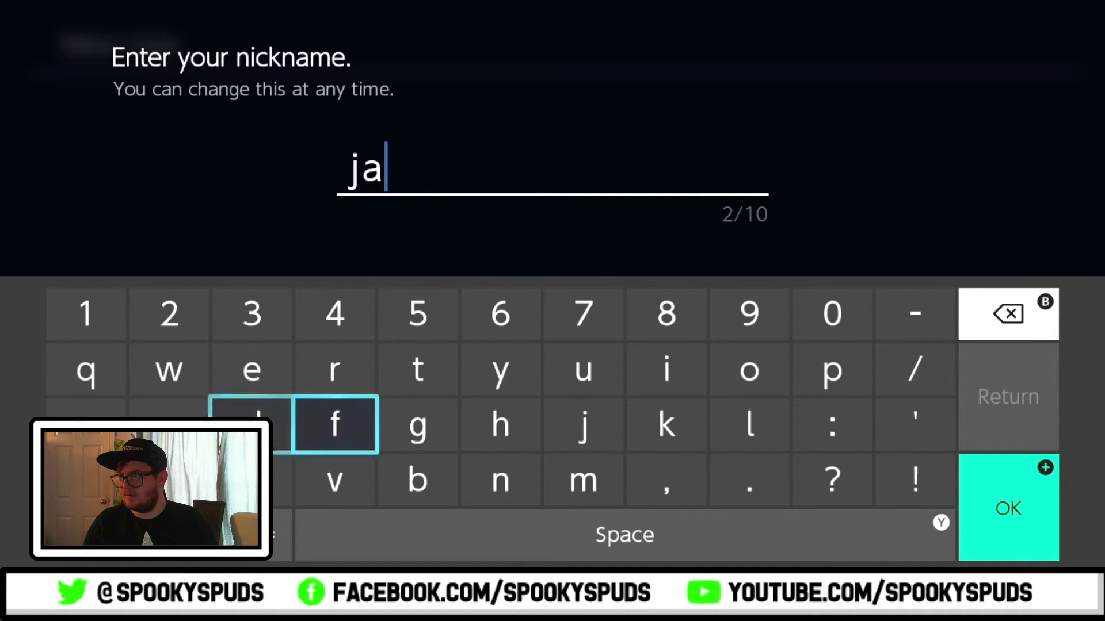
key("Right")
key("Right")
key("Right")
key("Right")
key("Right")
key("Right")
key("Right")
key("Up")
key("Return")
key("Left")
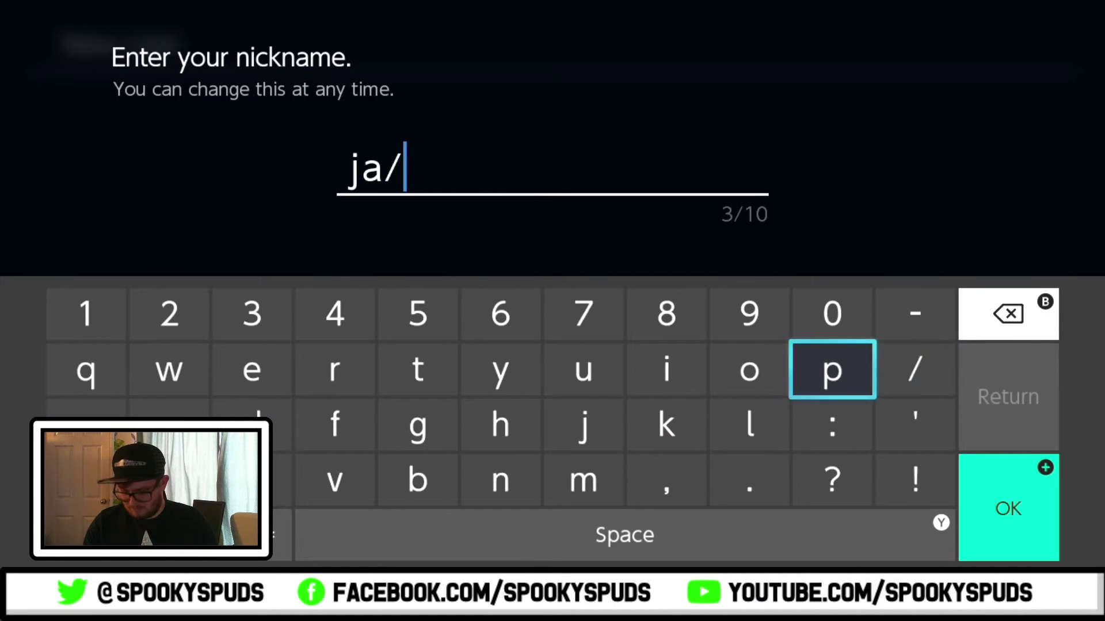
key("BackSpace")
key("Return")
key("Left")
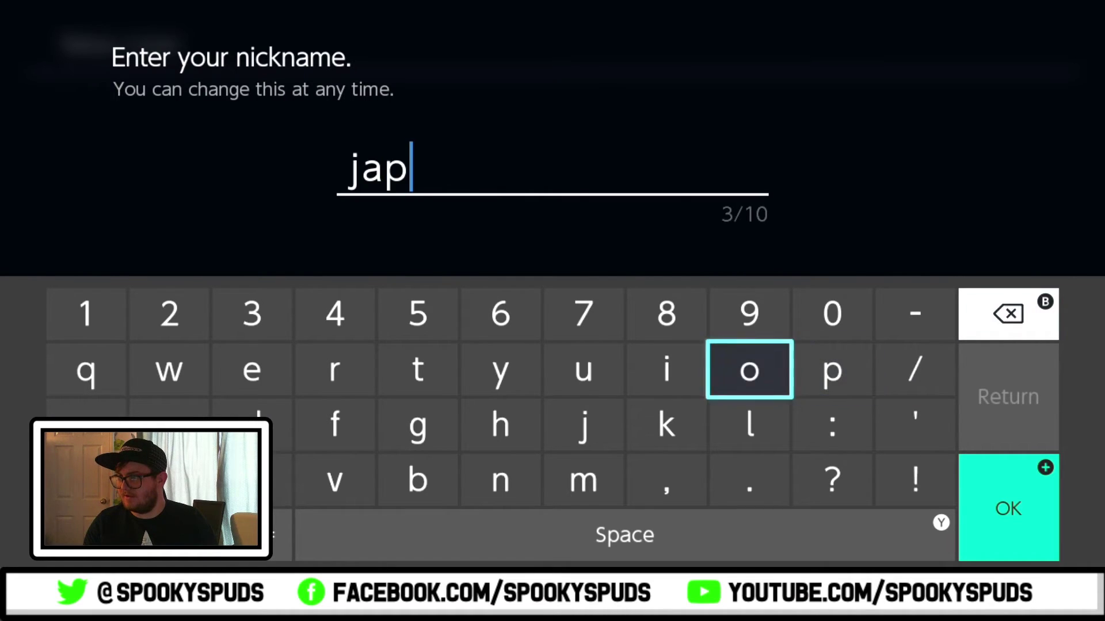
key("Left")
key("Left")
key("Left")
key("Left")
key("Left")
key("Left")
key("Left")
key("Left")
key("Left")
key("Down")
key("Return")
key("Down")
key("Right")
key("Right")
key("Right")
key("Right")
key("Right")
key("Right")
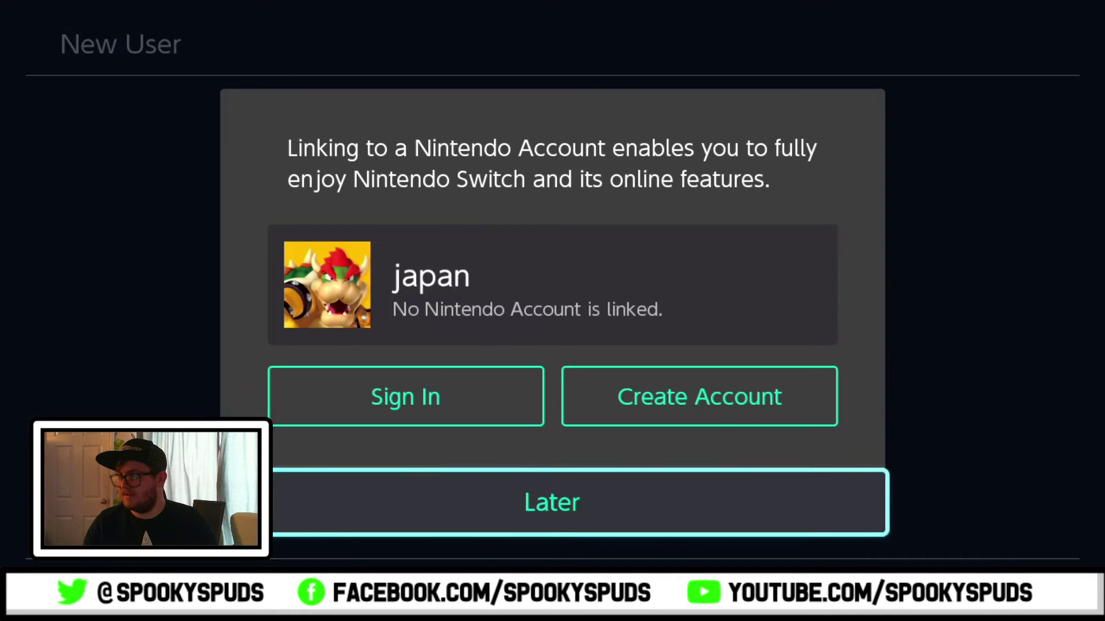
Confirm the nickname and choose to sign in using an e-mail address or User ID.
key("Up")
key("Down")
key("Up")
key("Right")
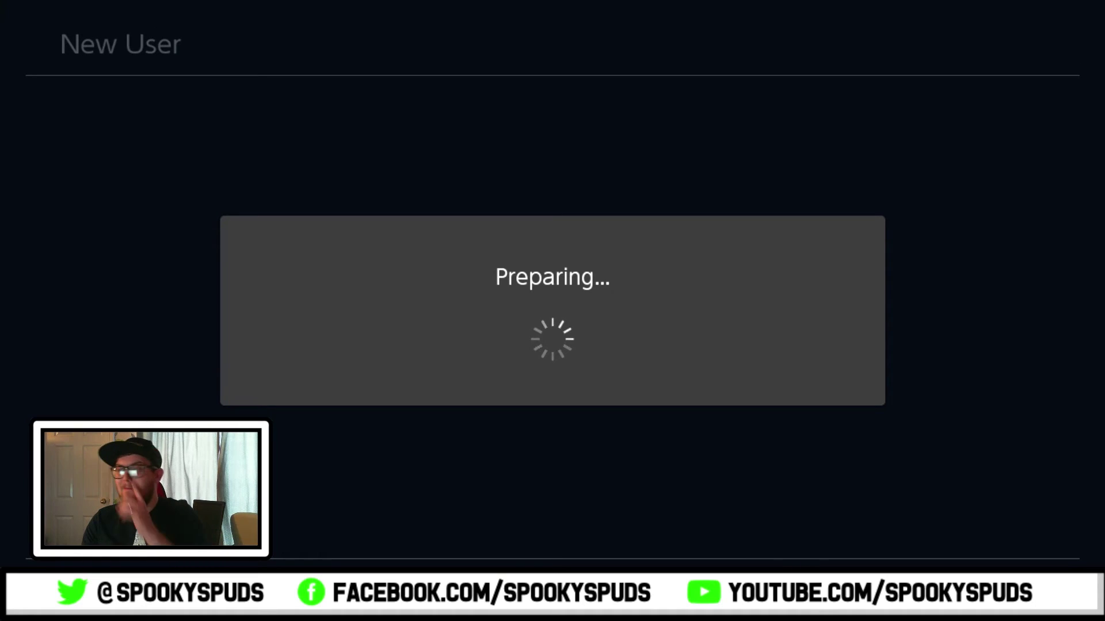
key("Down")
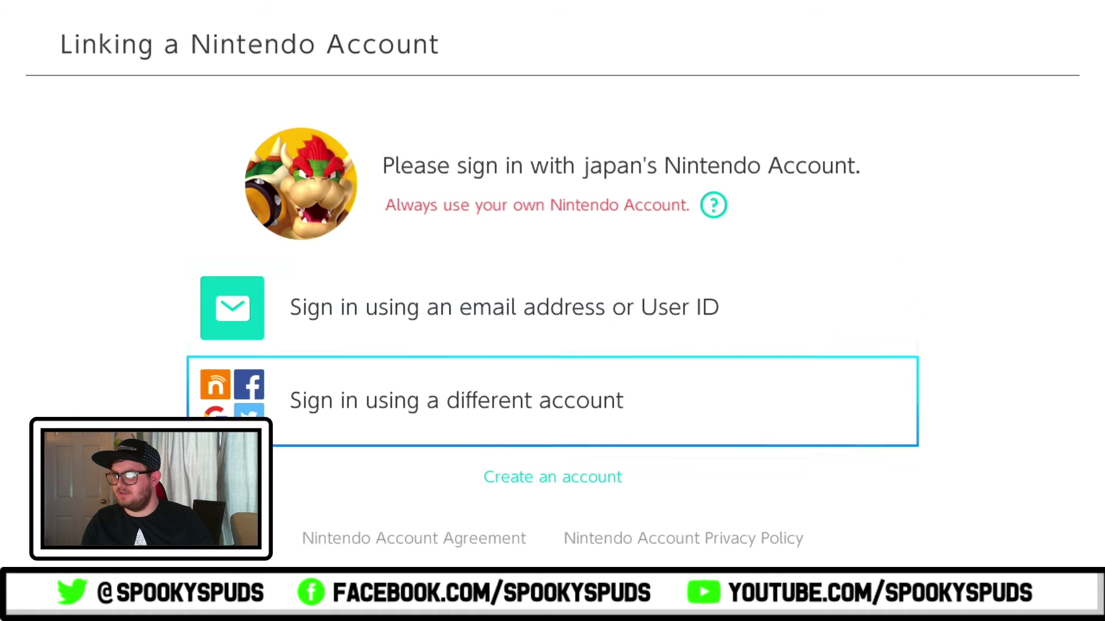
key("Up")
key("Return")
Enter the account e-mail and password to sign in, then read the online service page.
key("Down")
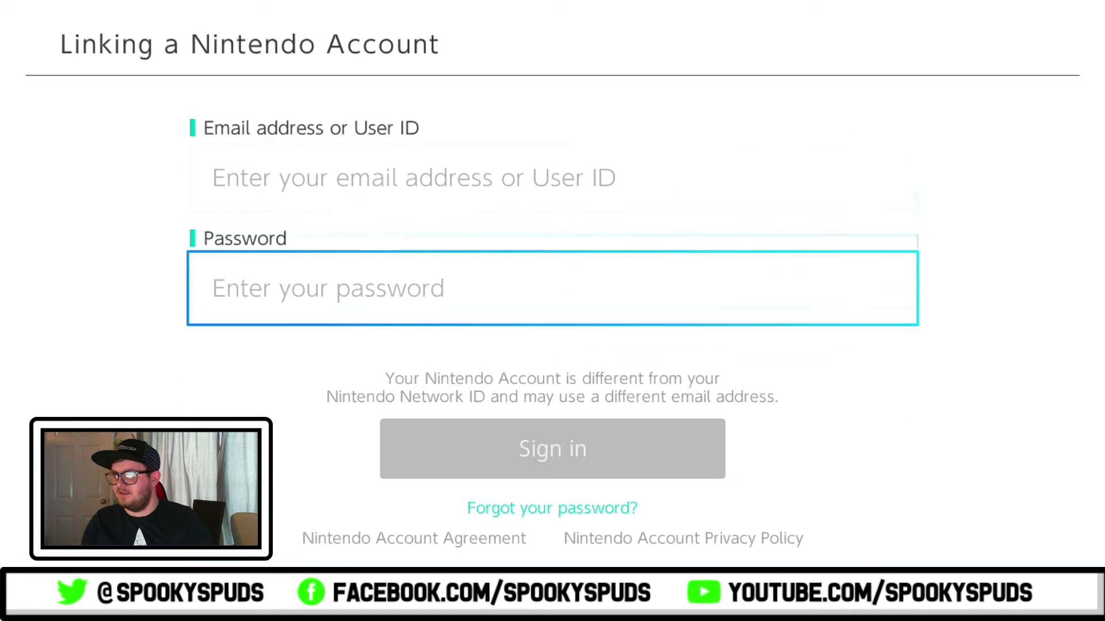
key("Up")
key("Return")
key("Right")
key("Right")
key("Right")
key("Right")
key("Right")
key("Right")
key("Right")
key("Right")
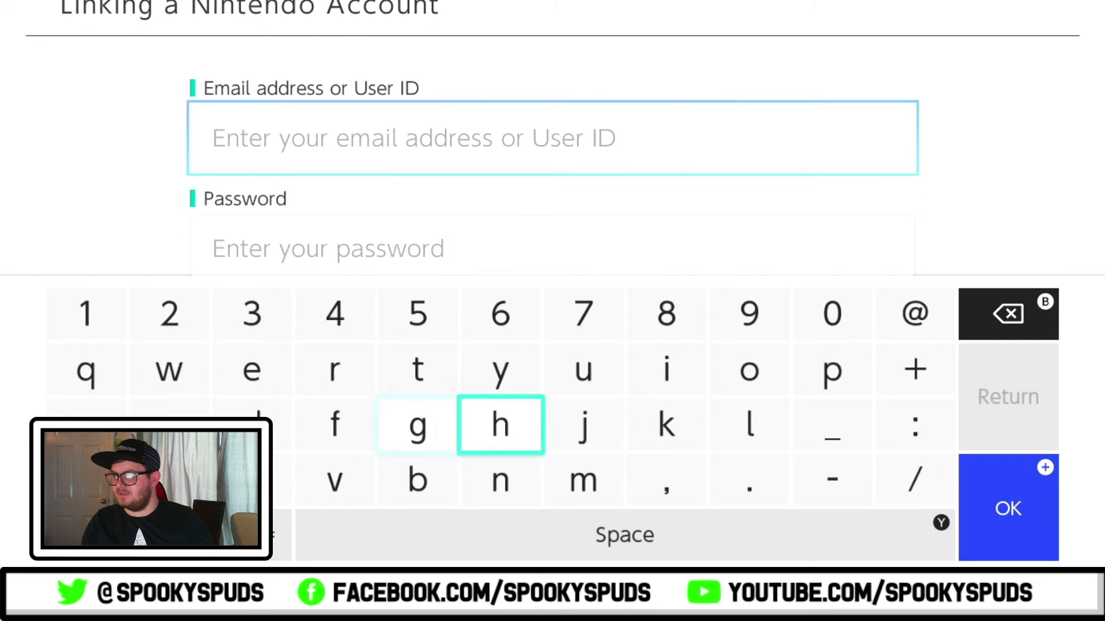
key("Up")
type("p")
key("Left")
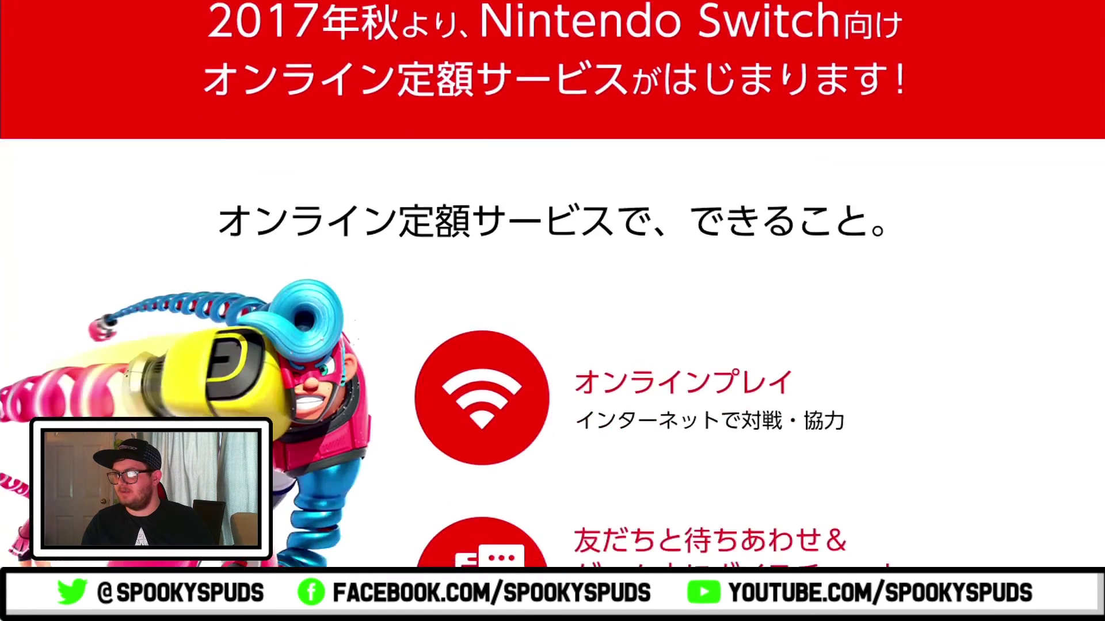
key("Down")
key("Down")
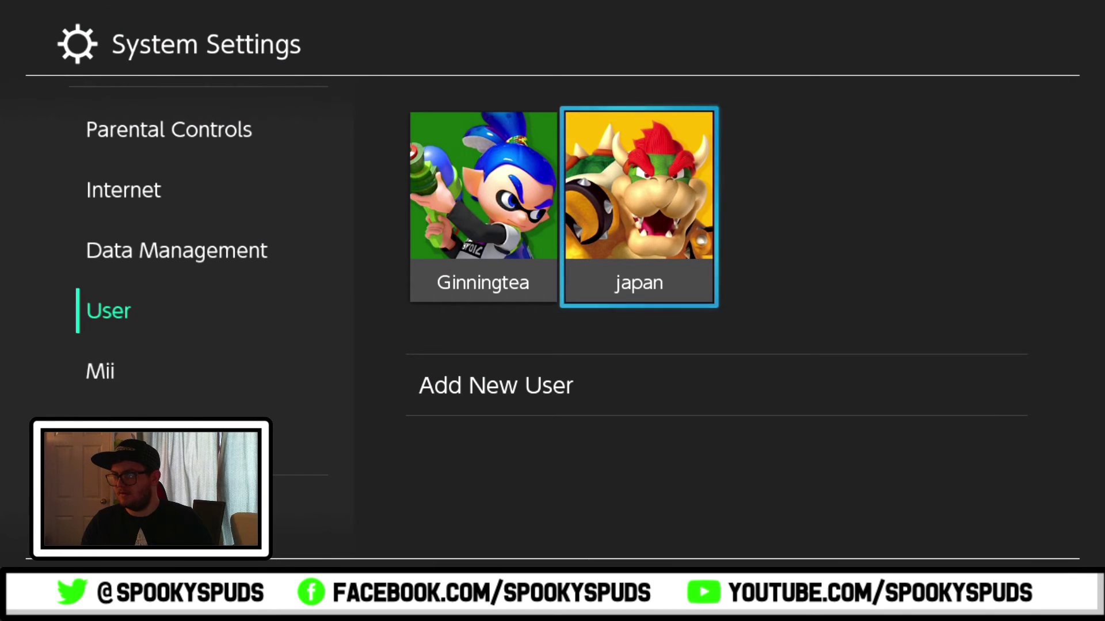
Open japan's user page, look over Profile, Friend List and Add Friend, then return Home.
key("Left")
key("Up")
key("Up")
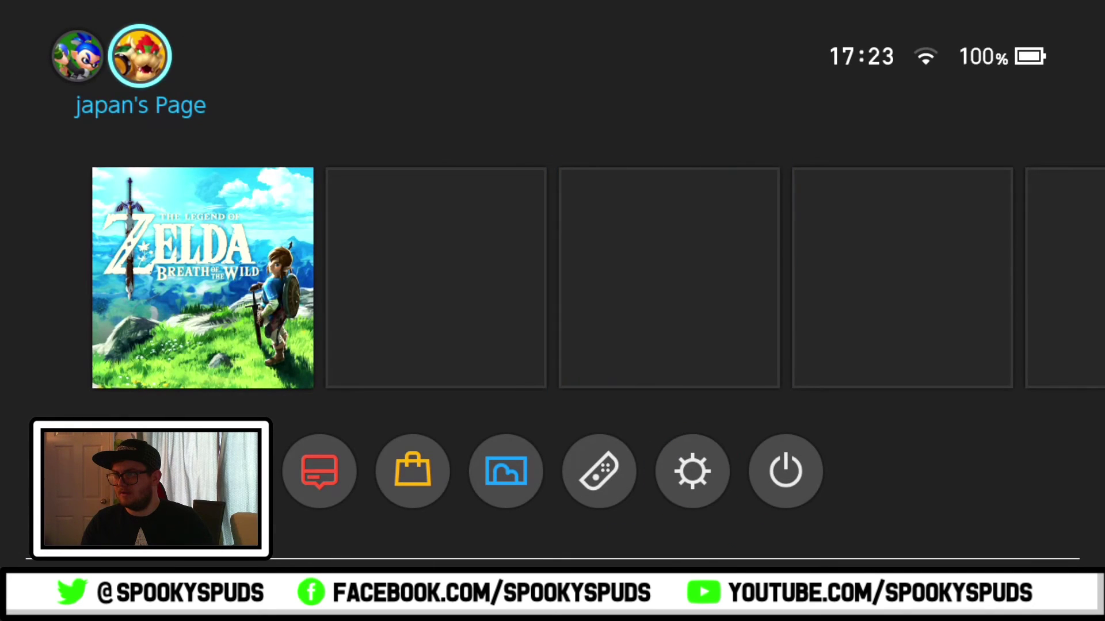
key("Return")
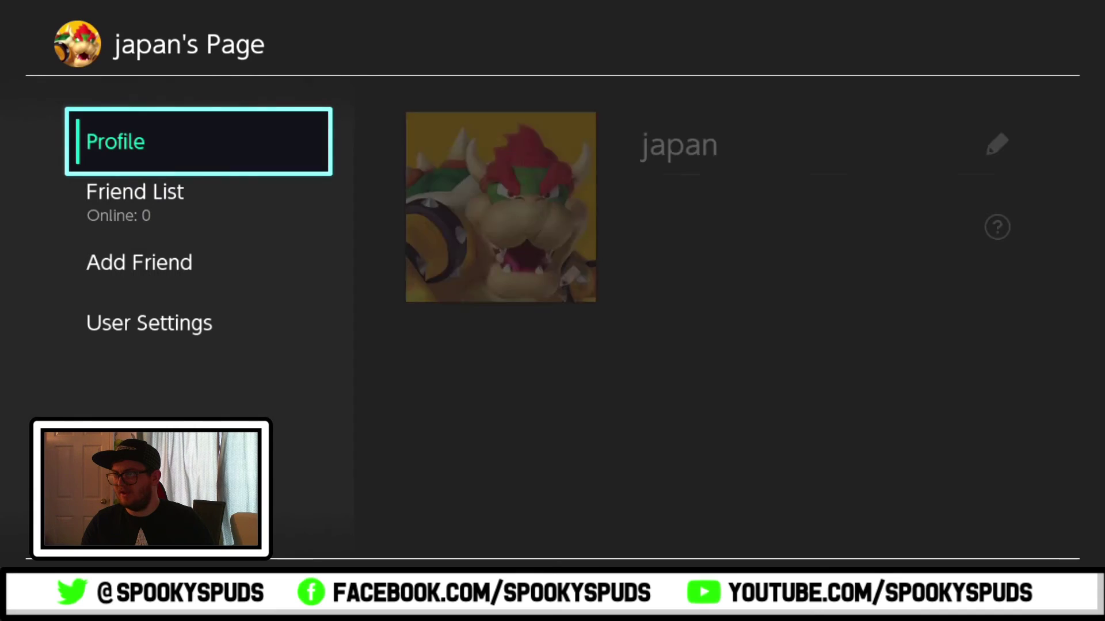
key("Down")
key("Down")
key("Up")
key("Down")
key("Down")
key("Up")
key("Up")
key("Up")
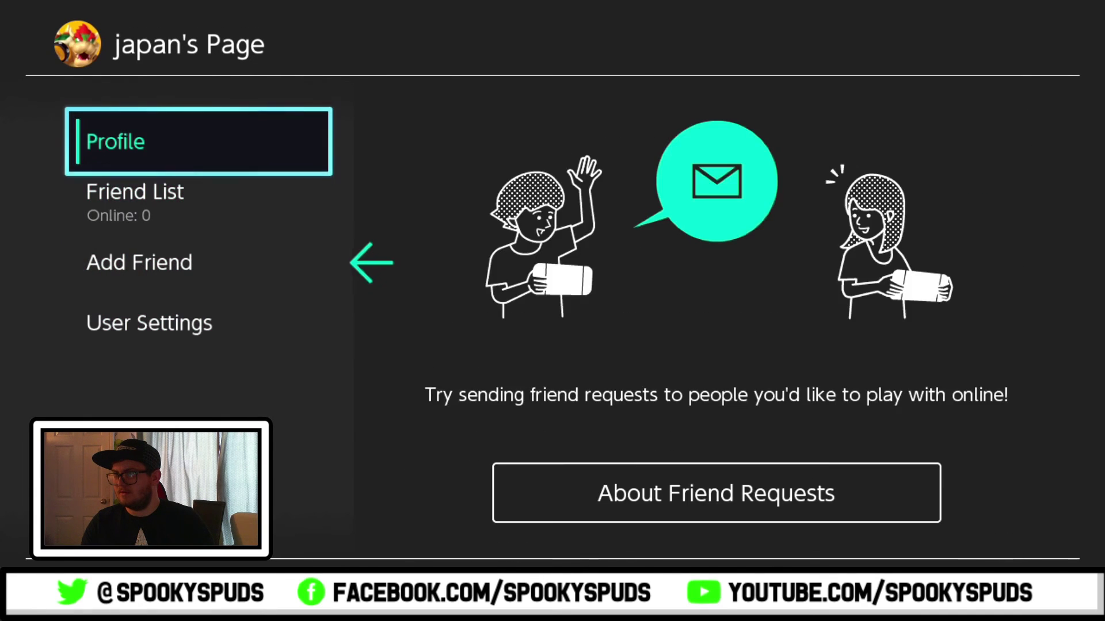
key("Escape")
key("Down")
key("Down")
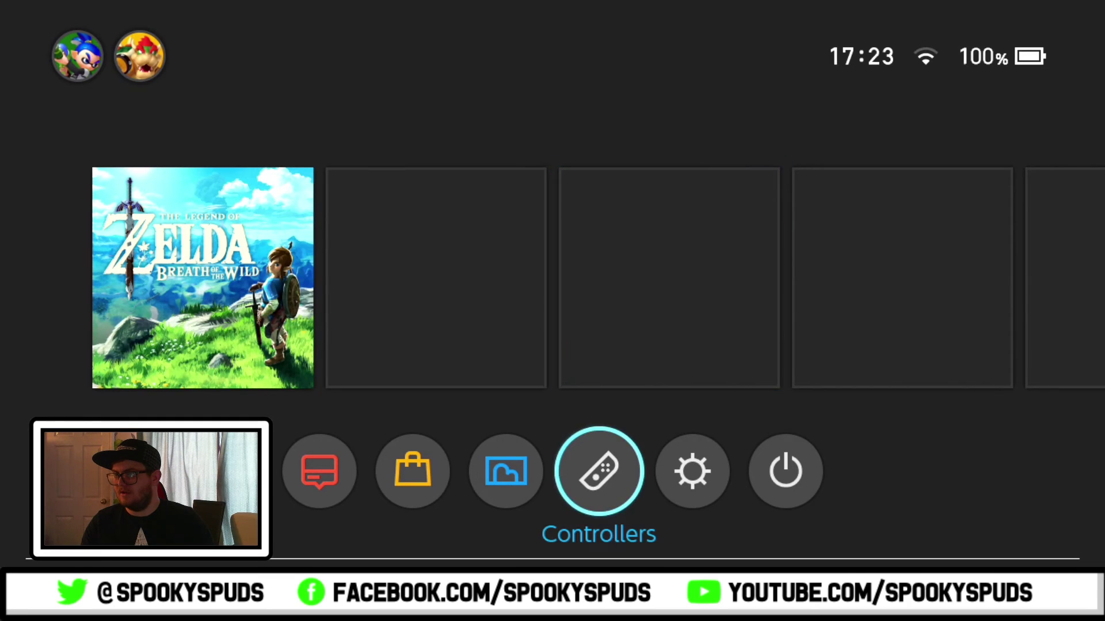
Launch the Nintendo eShop from the Home menu as user japan, confirming the account password.
key("Left")
key("Left")
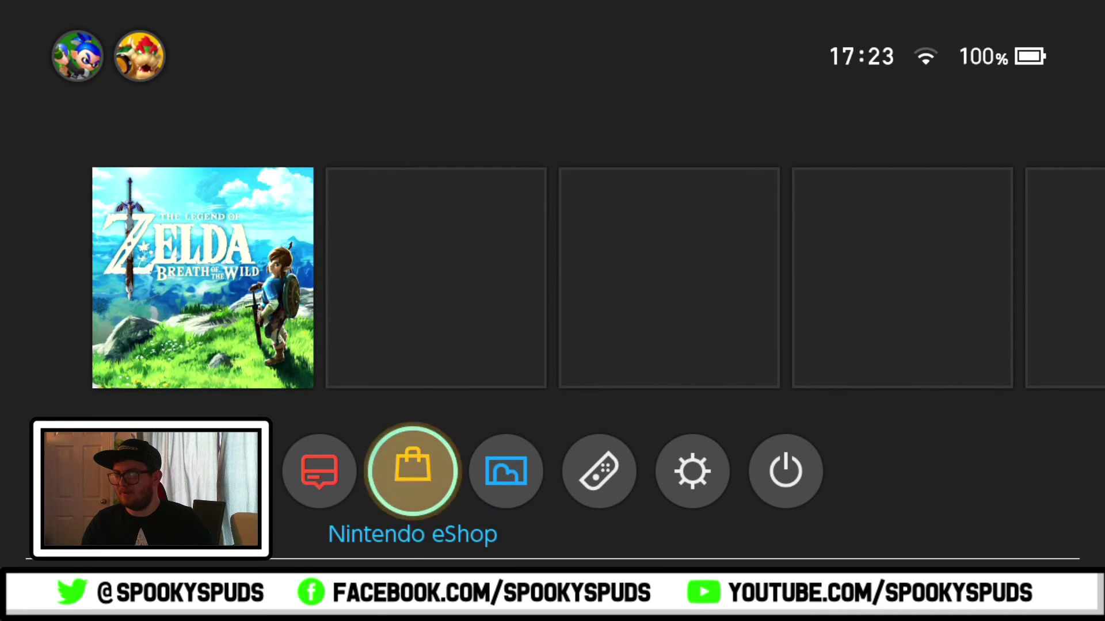
key("Return")
key("Right")
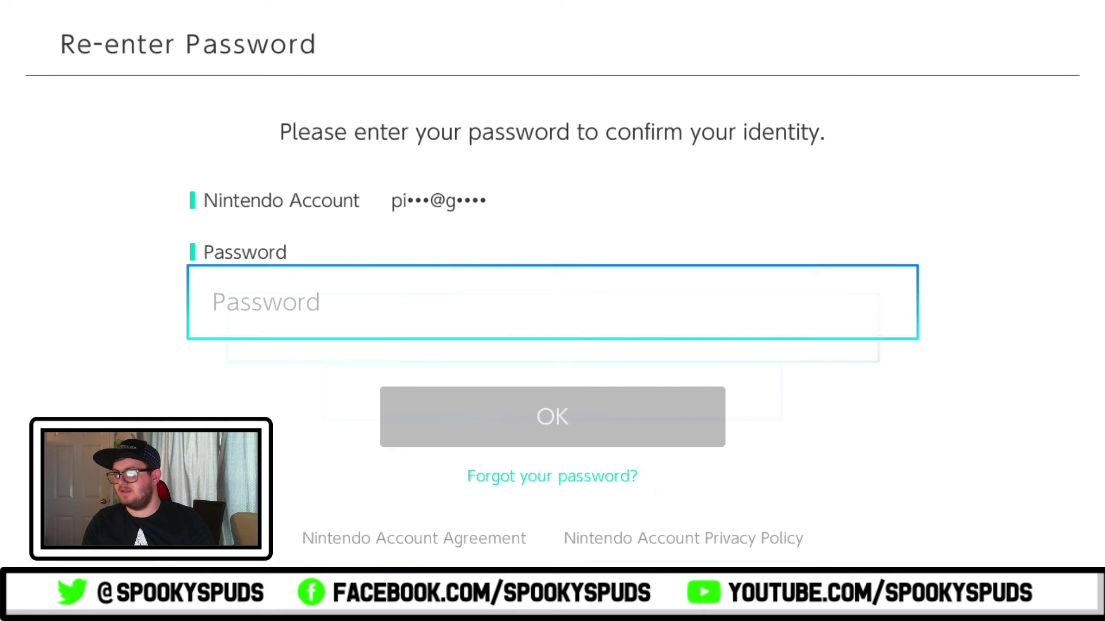
key("Down")
key("Up")
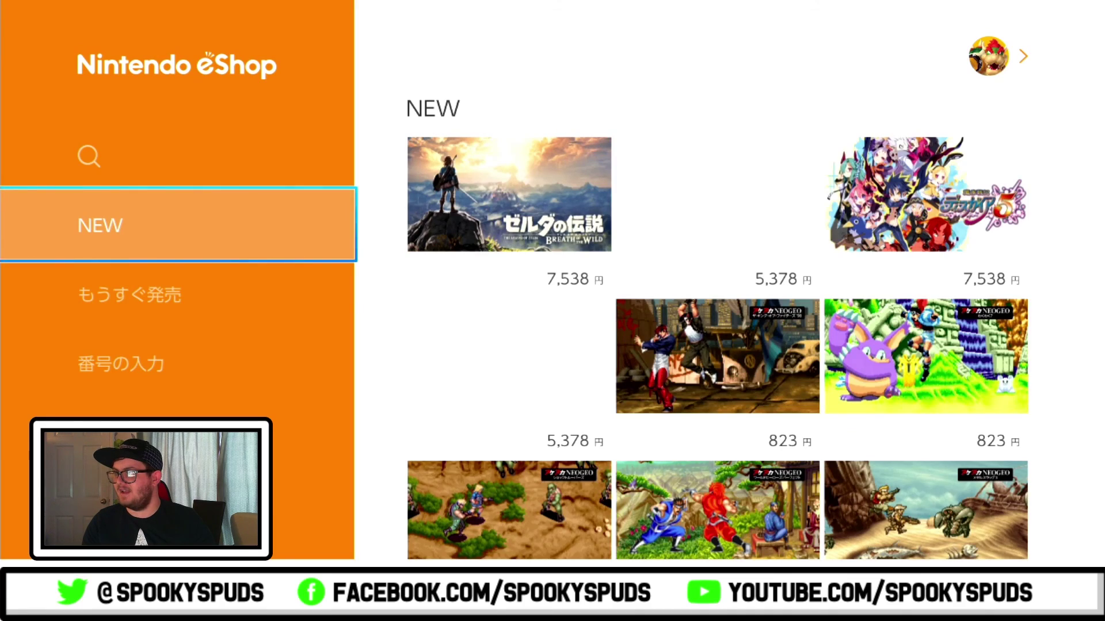
key("Right")
key("Right")
key("Right")
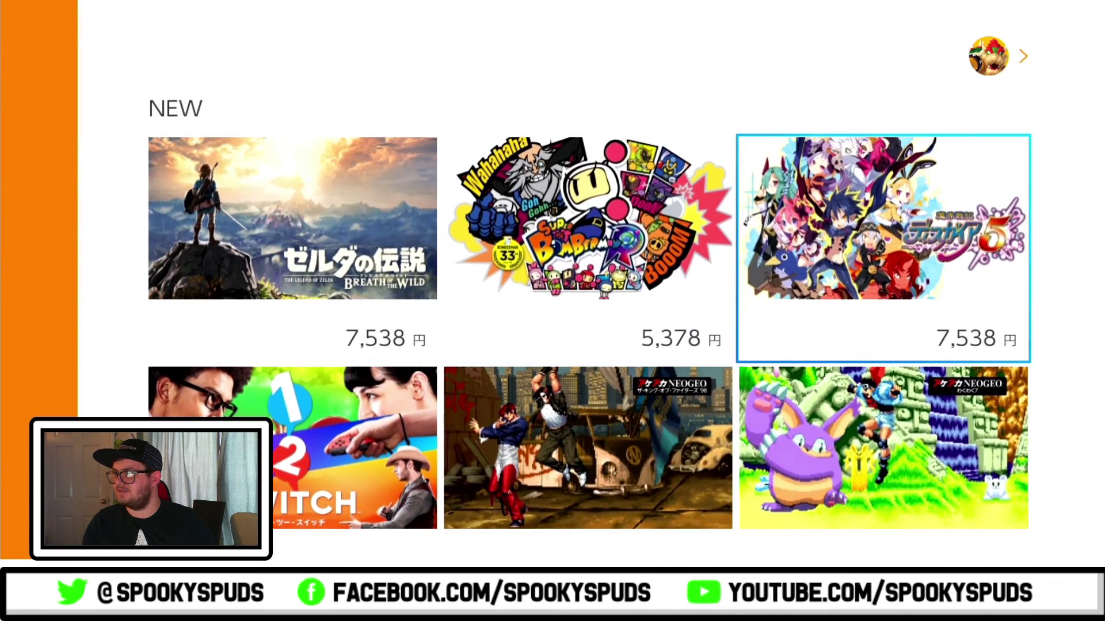
key("Down")
key("Down")
key("Down")
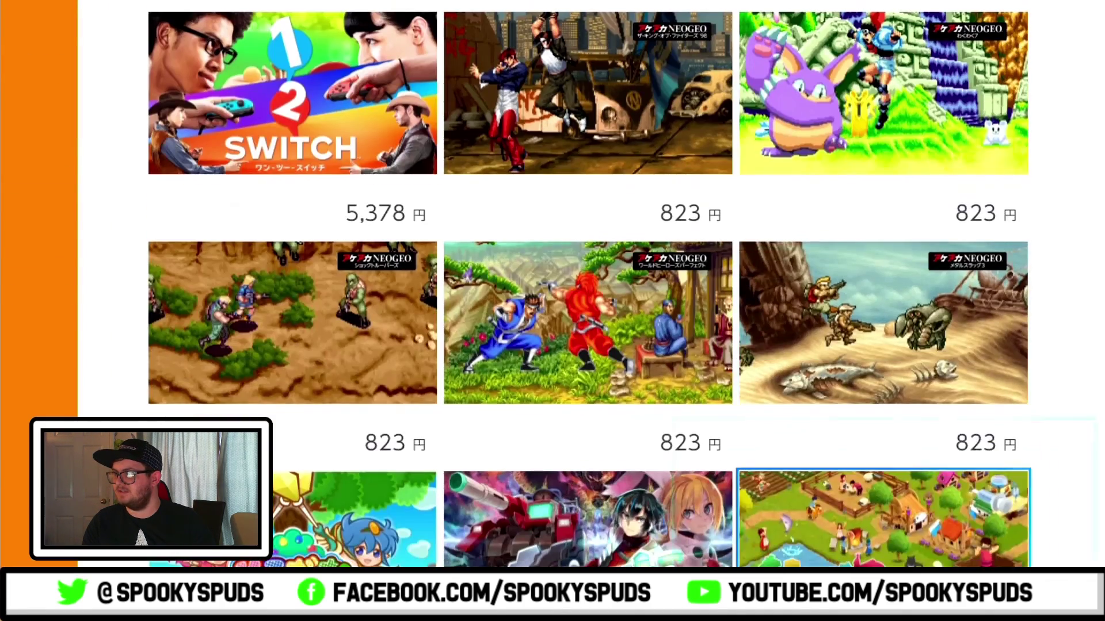
key("Up")
key("Down")
key("Left")
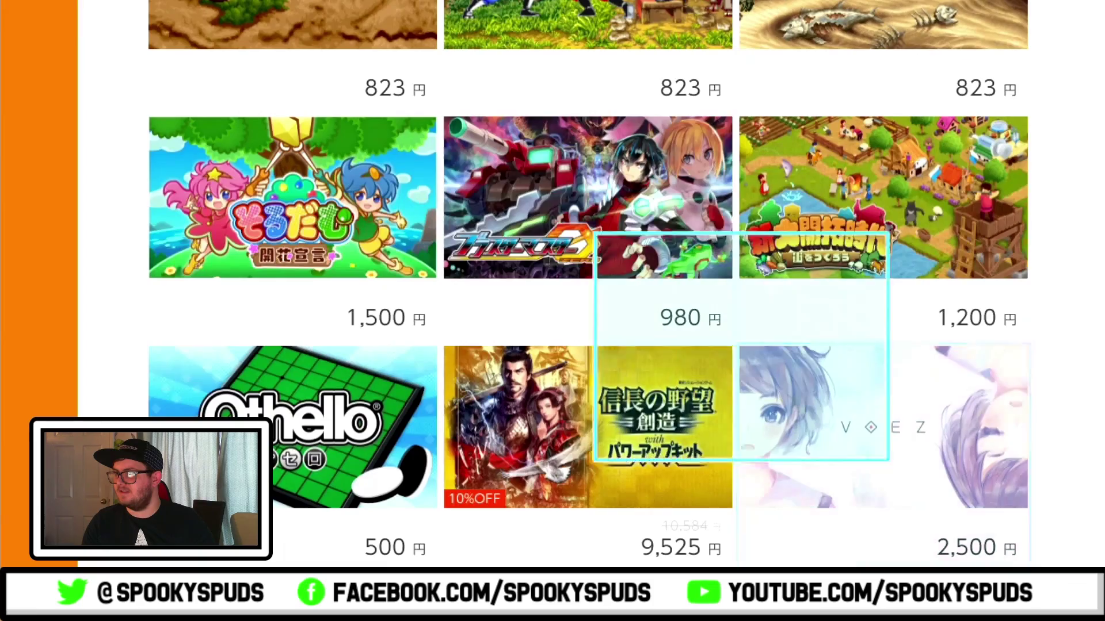
key("Left")
key("Left")
key("Right")
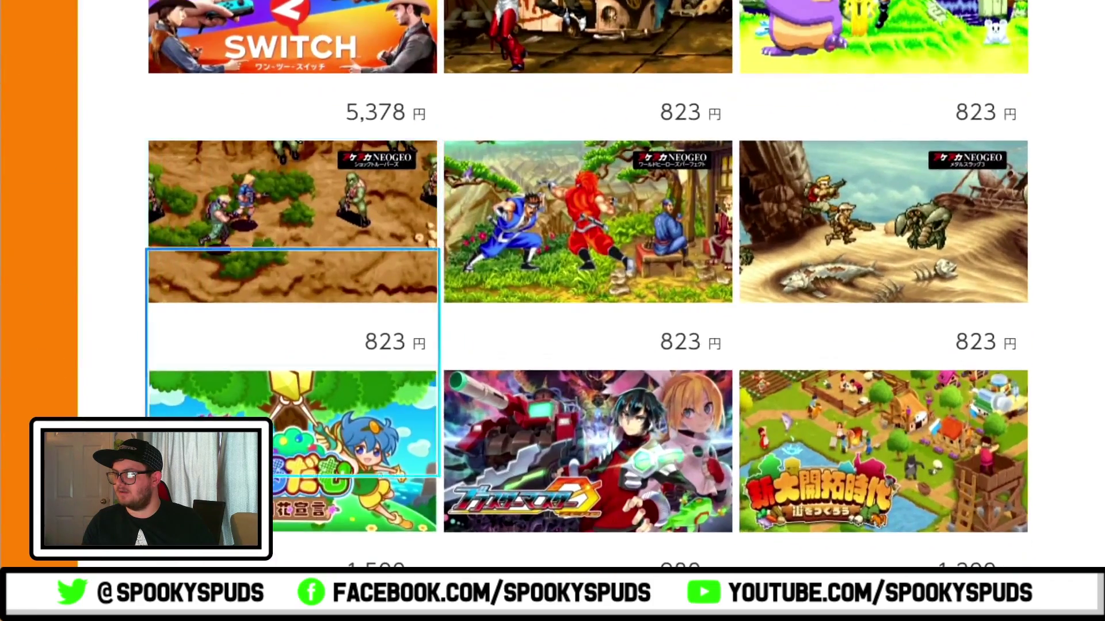
key("Down")
key("Down")
key("Down")
key("Down")
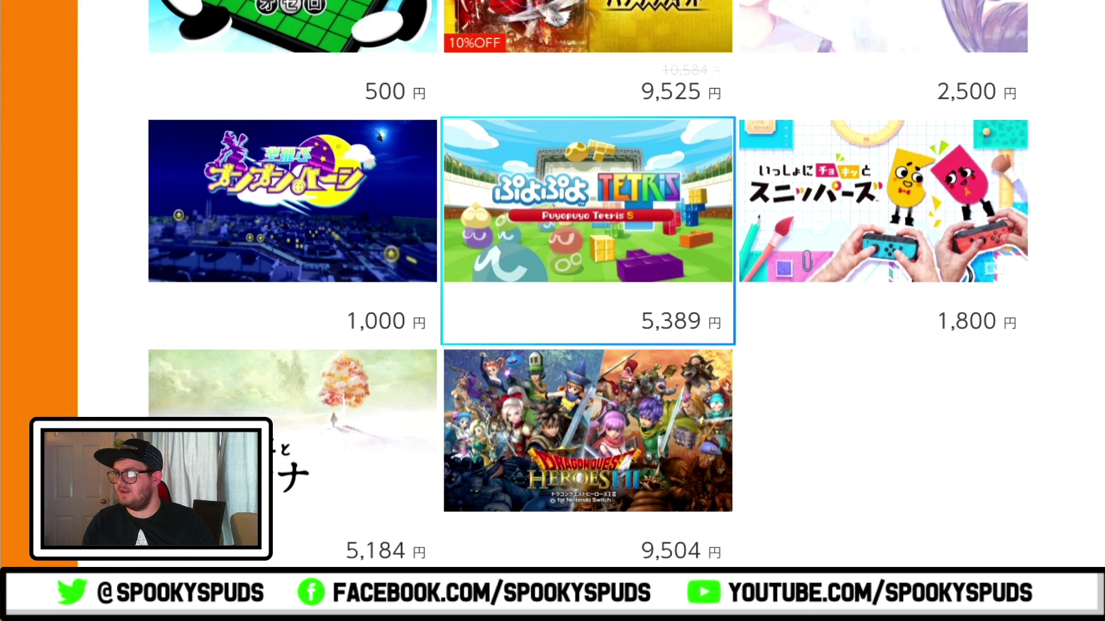
key("Up")
key("Up")
key("Down")
key("Down")
key("Down")
key("Up")
key("Up")
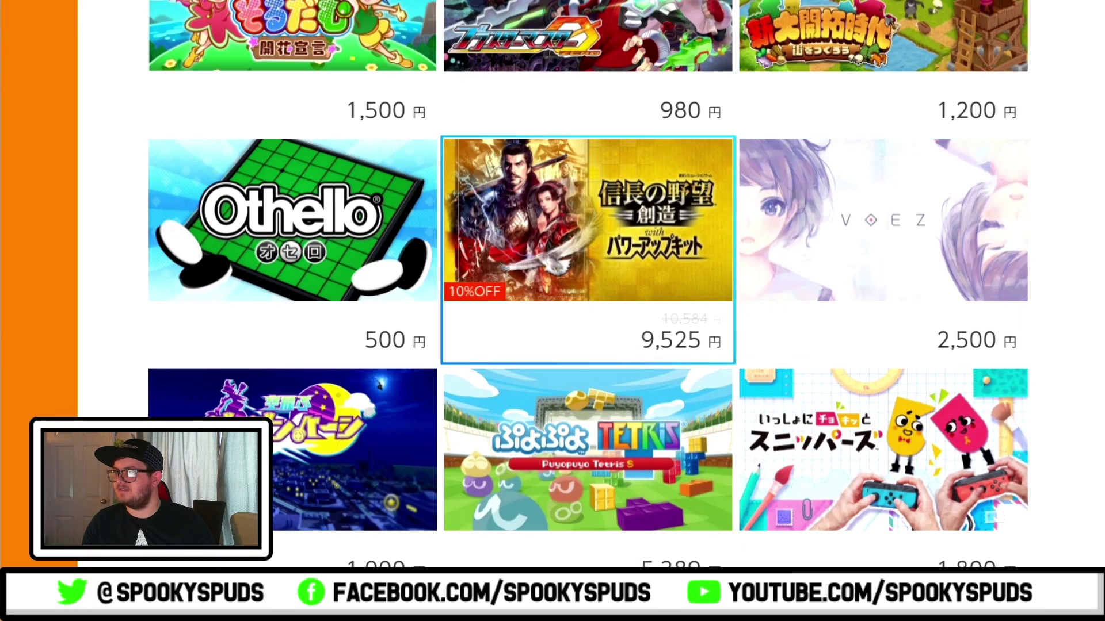
key("Up")
key("Up")
key("Down")
key("Down")
key("Up")
key("Up")
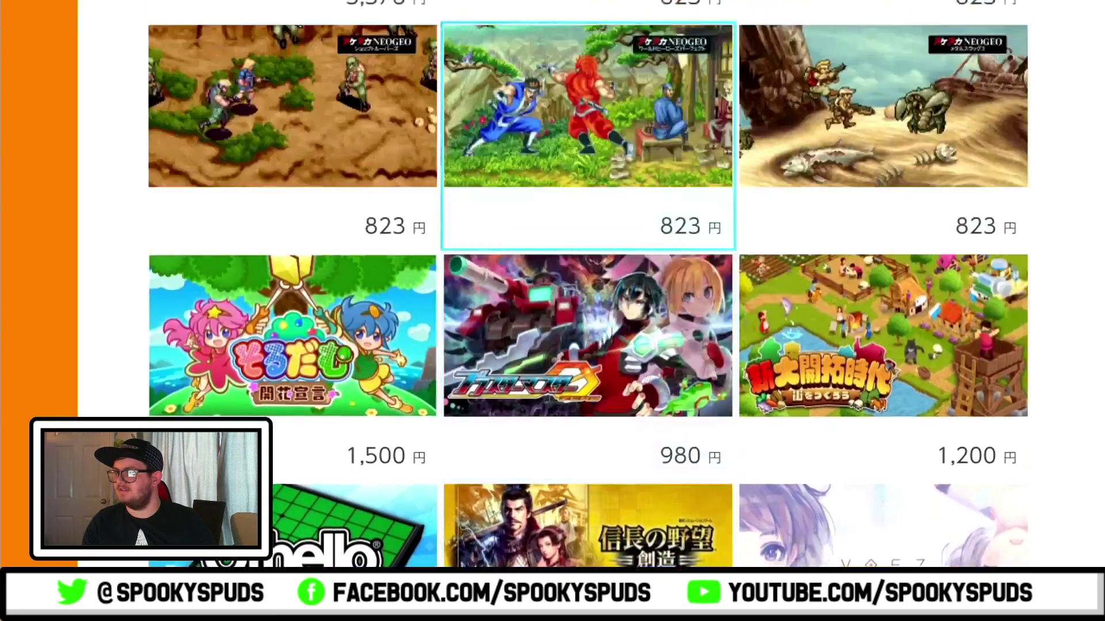
key("Up")
key("Left")
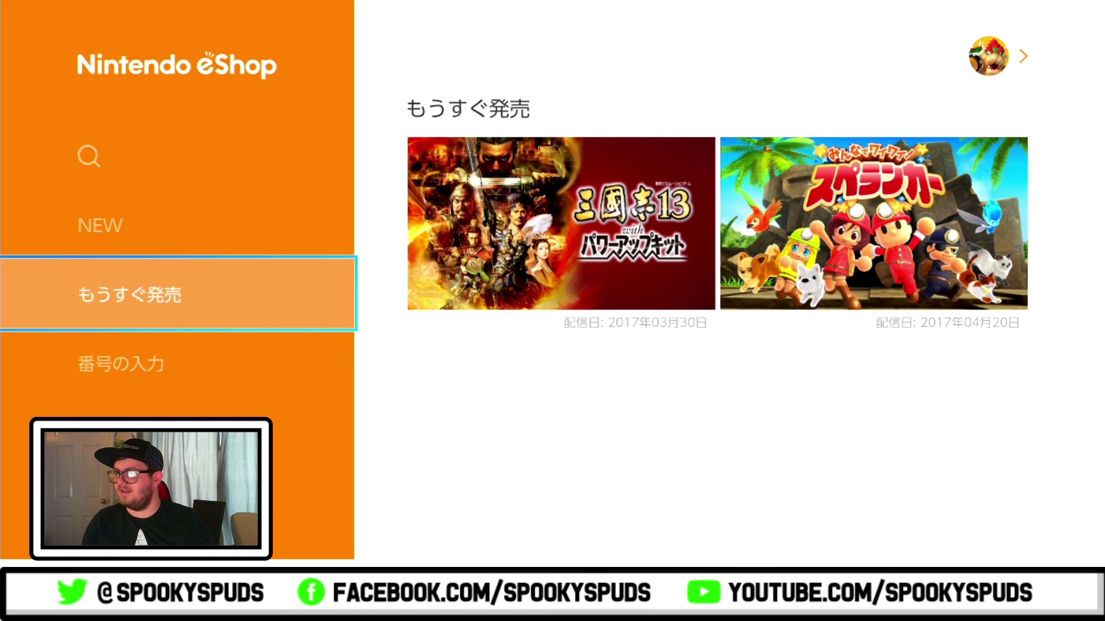
key("Down")
key("Right")
key("Left")
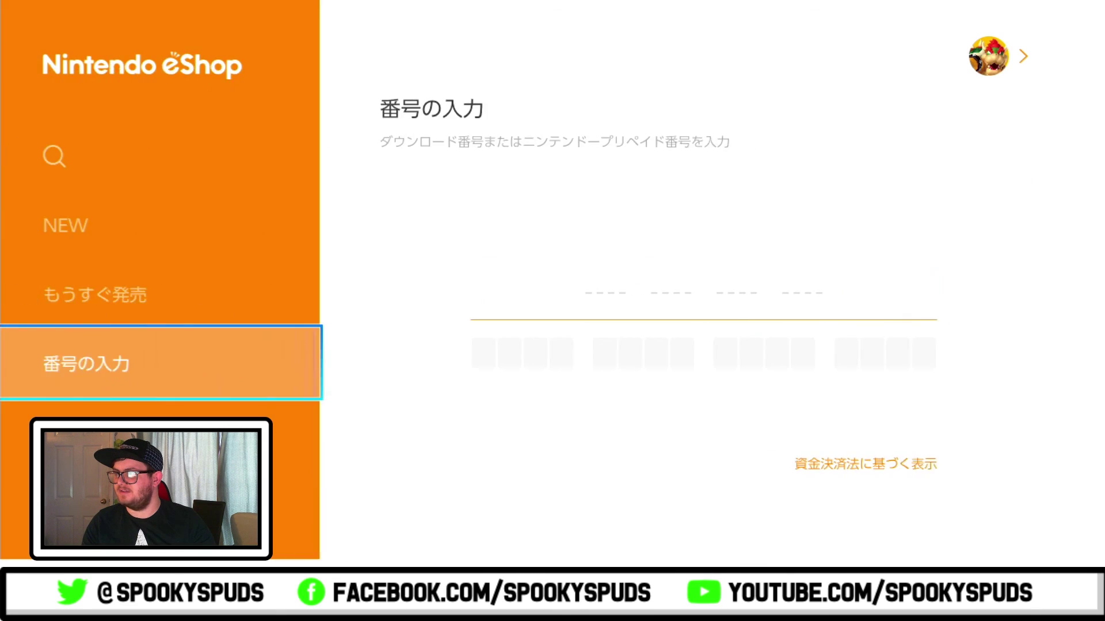
key("Up")
key("Up")
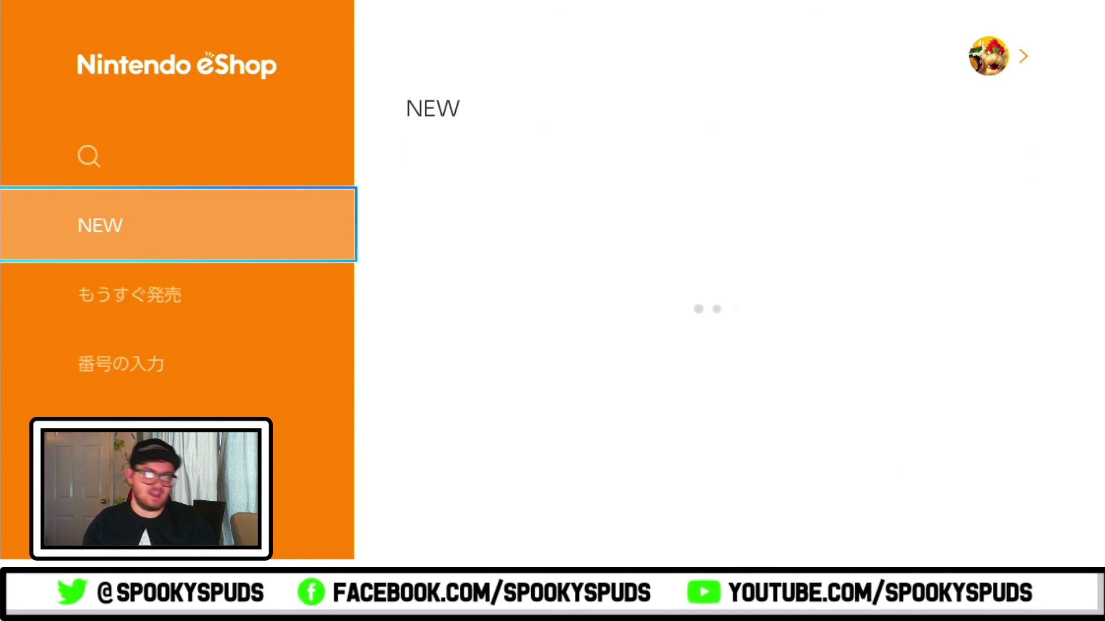
key("Right")
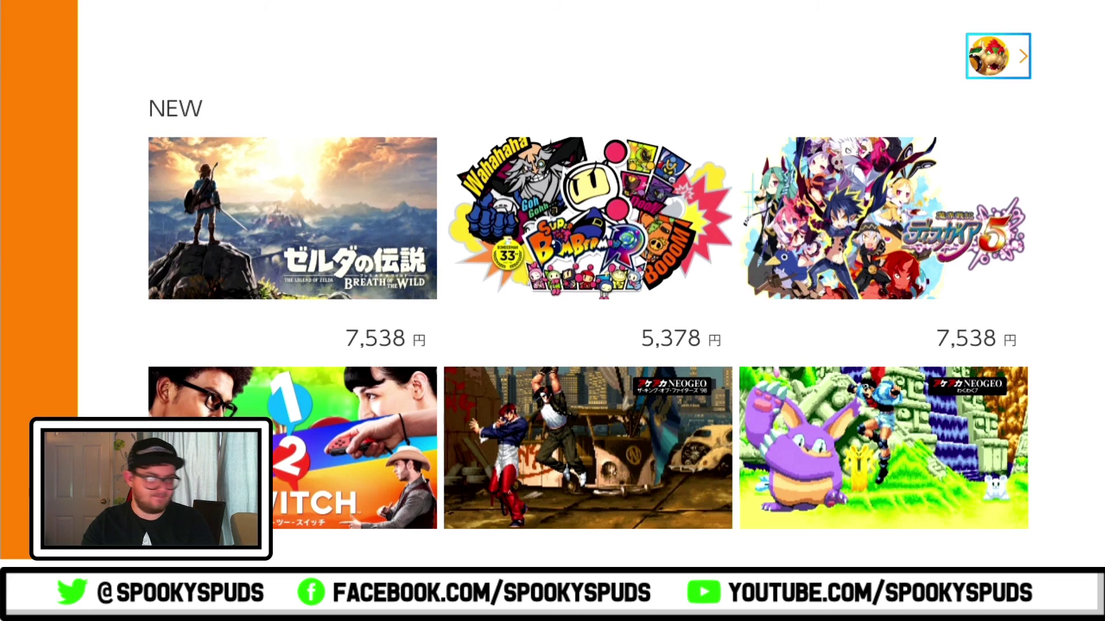